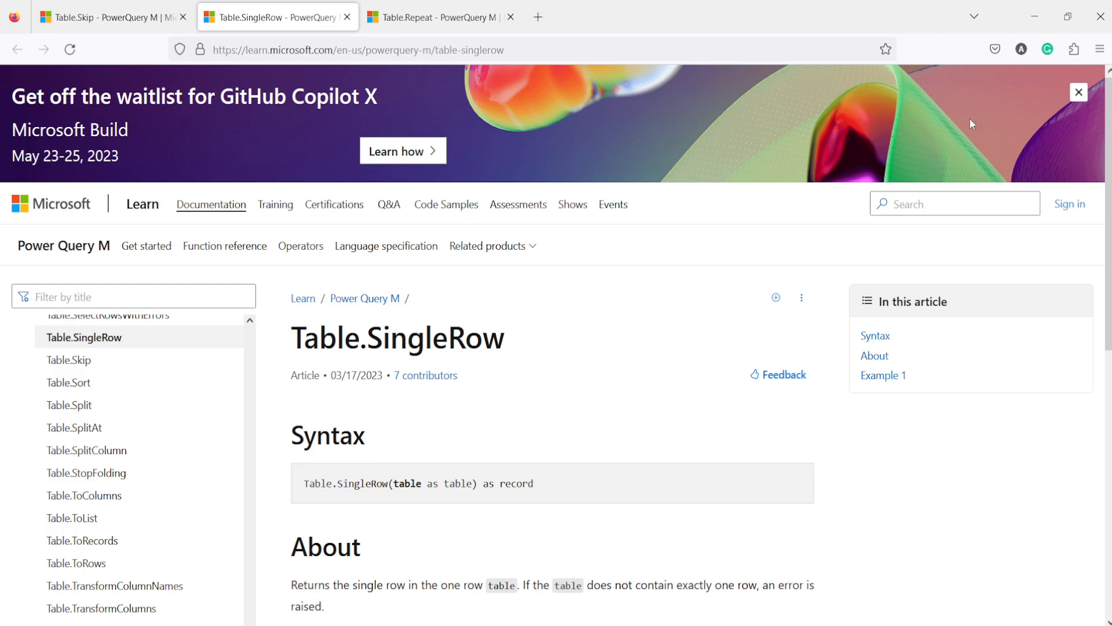
# - Read the syntax, description and example on the Table.SingleRow and Table.Repeat documentation pages
pyautogui.scroll(-3, 449, 292)
pyautogui.scroll(-3, 470, 320)
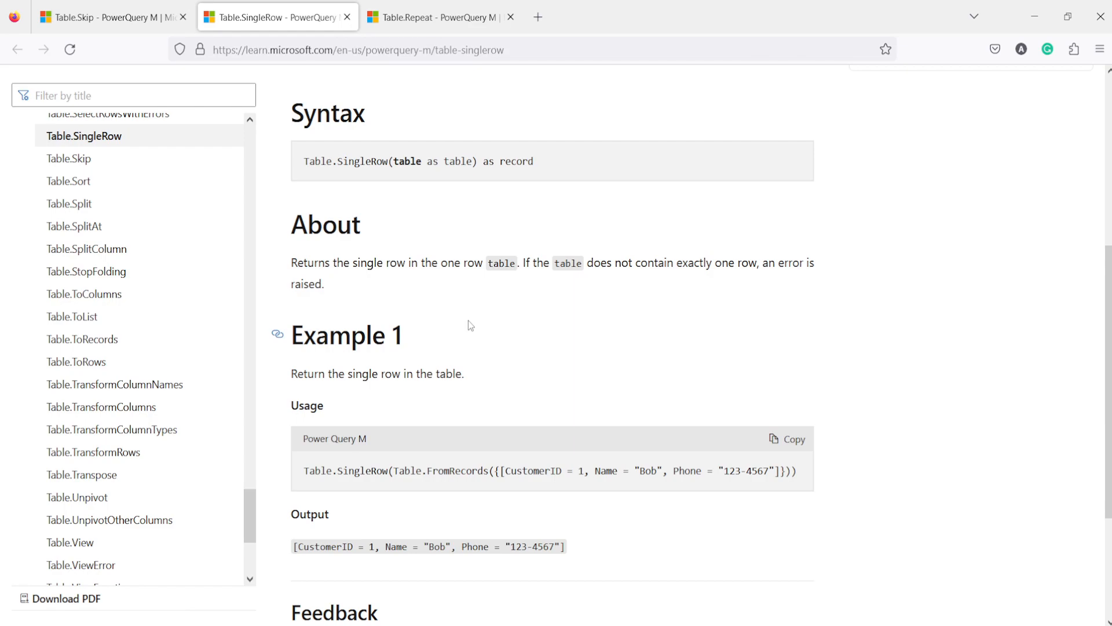
pyautogui.scroll(-2, 471, 325)
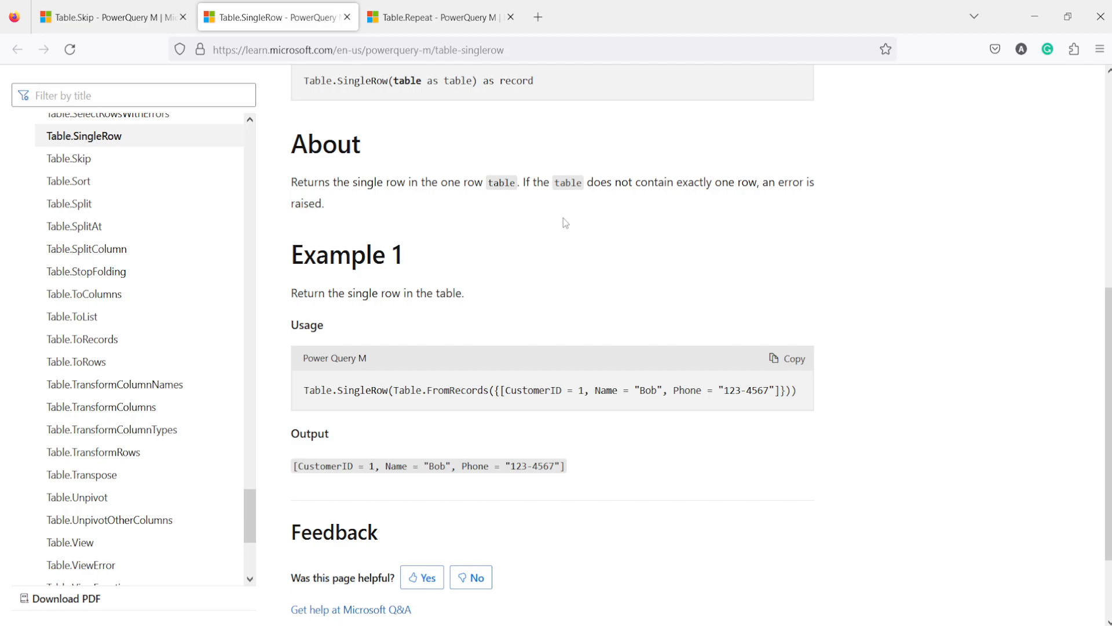
pyautogui.click(431, 17)
pyautogui.scroll(-3, 494, 256)
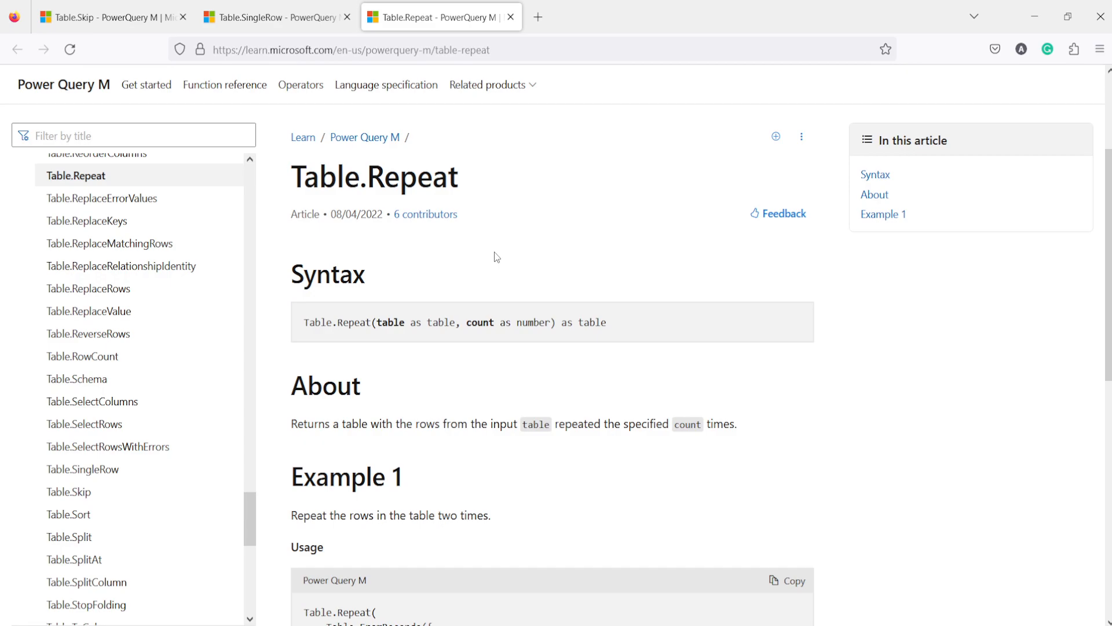
pyautogui.doubleClick(391, 322)
pyautogui.scroll(-7, 503, 301)
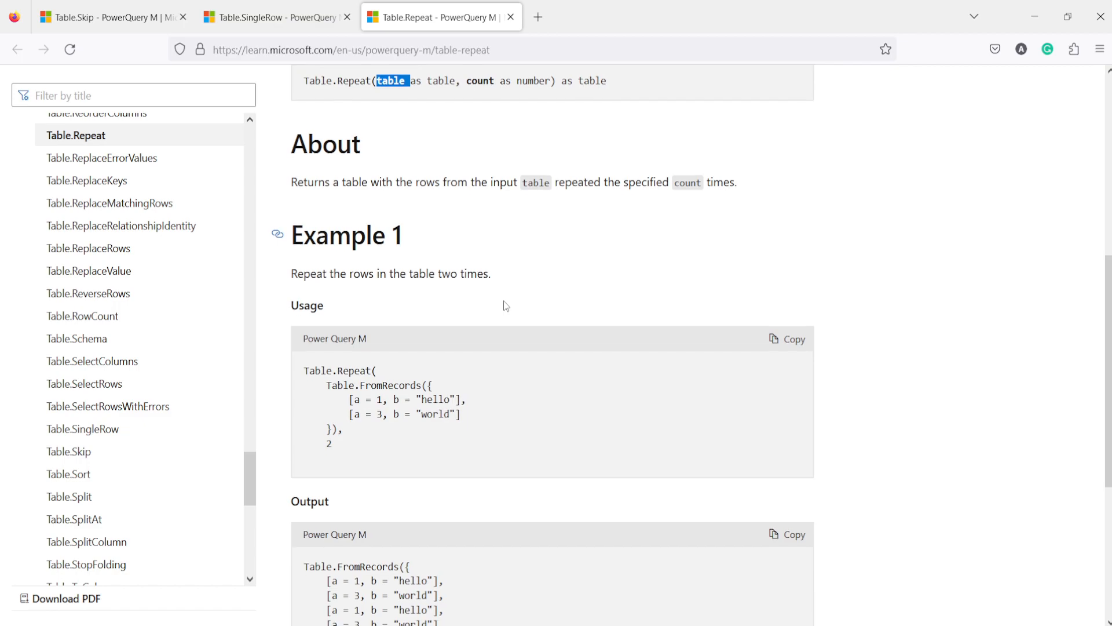
pyautogui.scroll(-1, 503, 300)
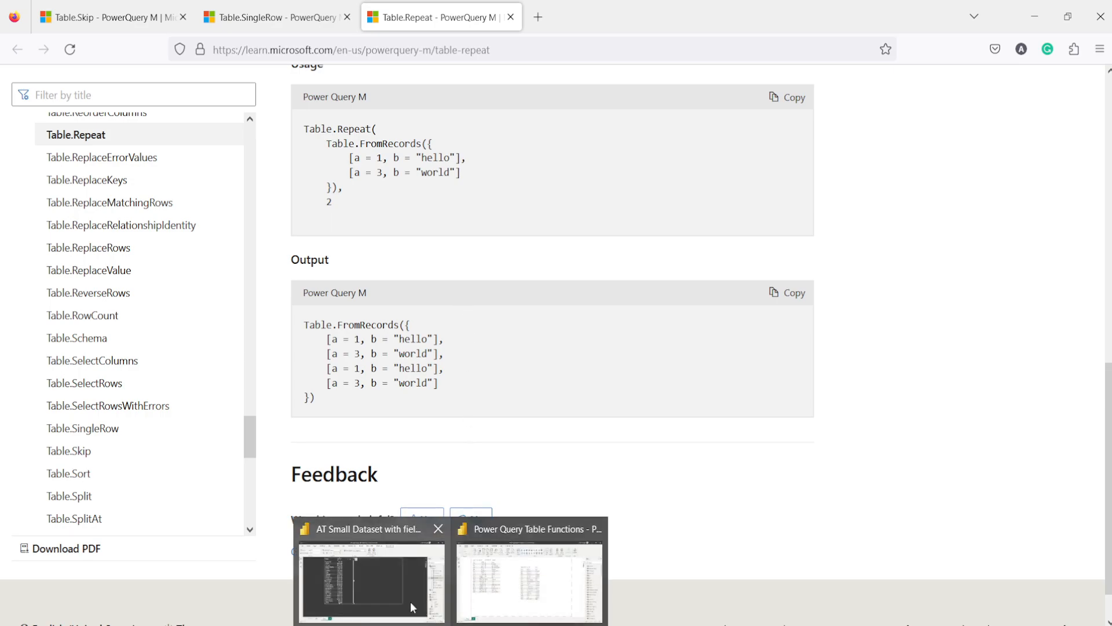
# - Switch to the Power Query Table Functions report in Power BI Desktop and open its Power Query Editor
pyautogui.click(413, 609)
pyautogui.click(505, 589)
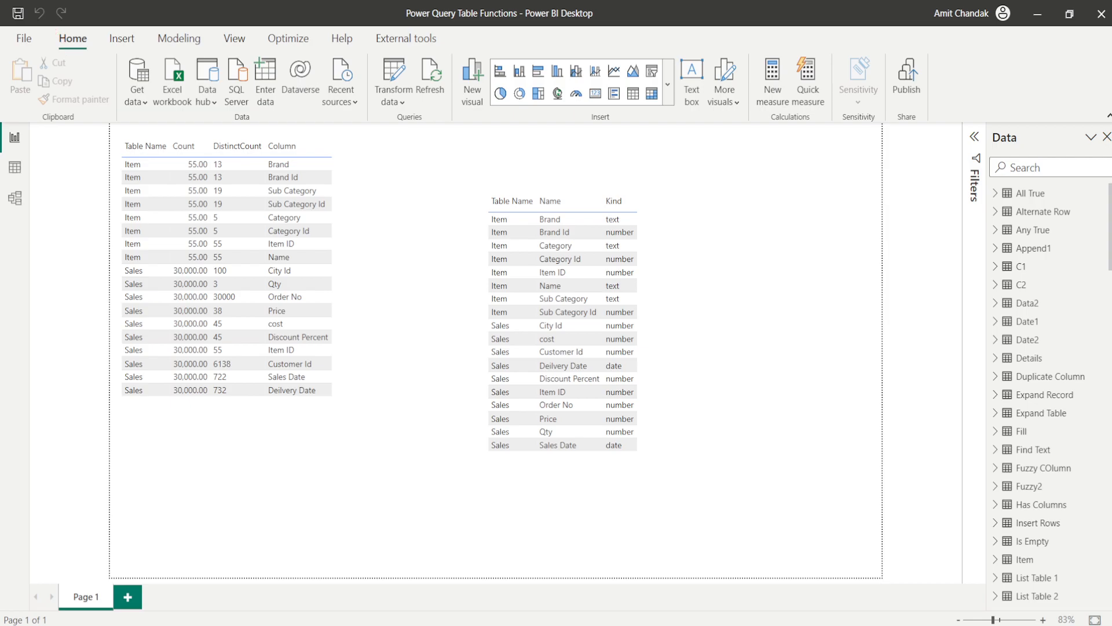
pyautogui.moveTo(423, 125); pyautogui.dragTo(421, 116)
pyautogui.press('Escape')
pyautogui.click(401, 103)
pyautogui.click(408, 127)
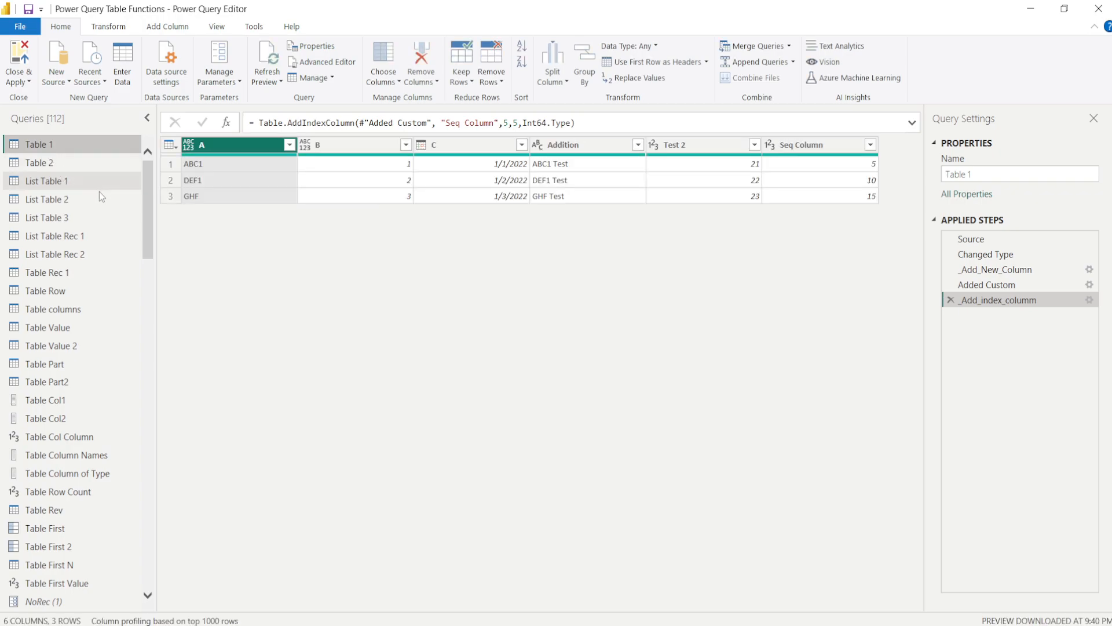
# - Create a blank query and rename it Single Row
pyautogui.scroll(-20, 99, 220)
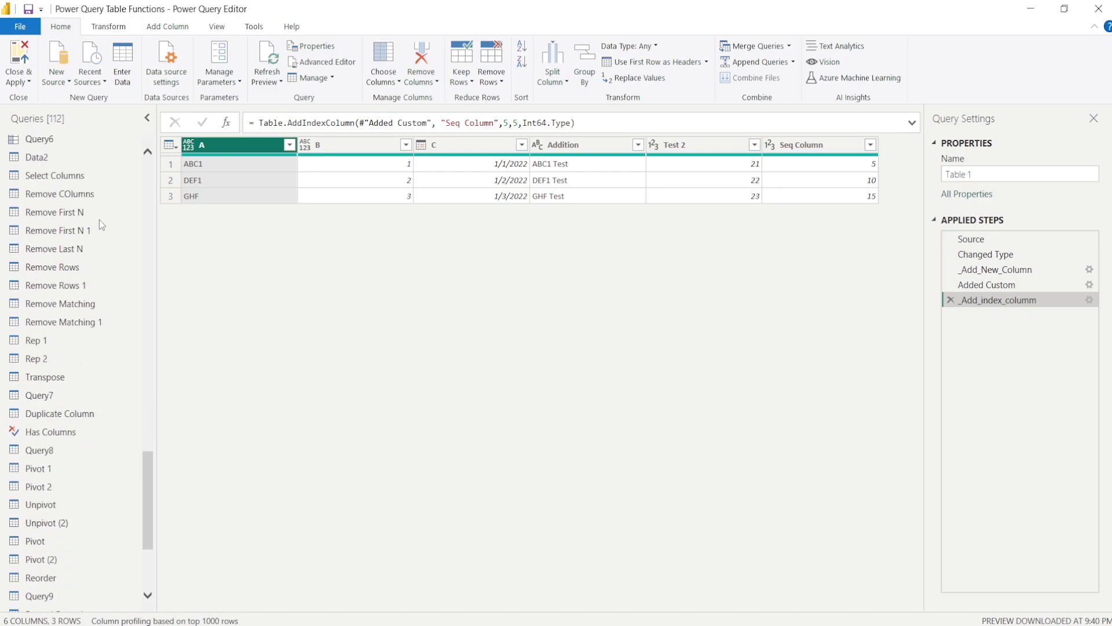
pyautogui.click(67, 83)
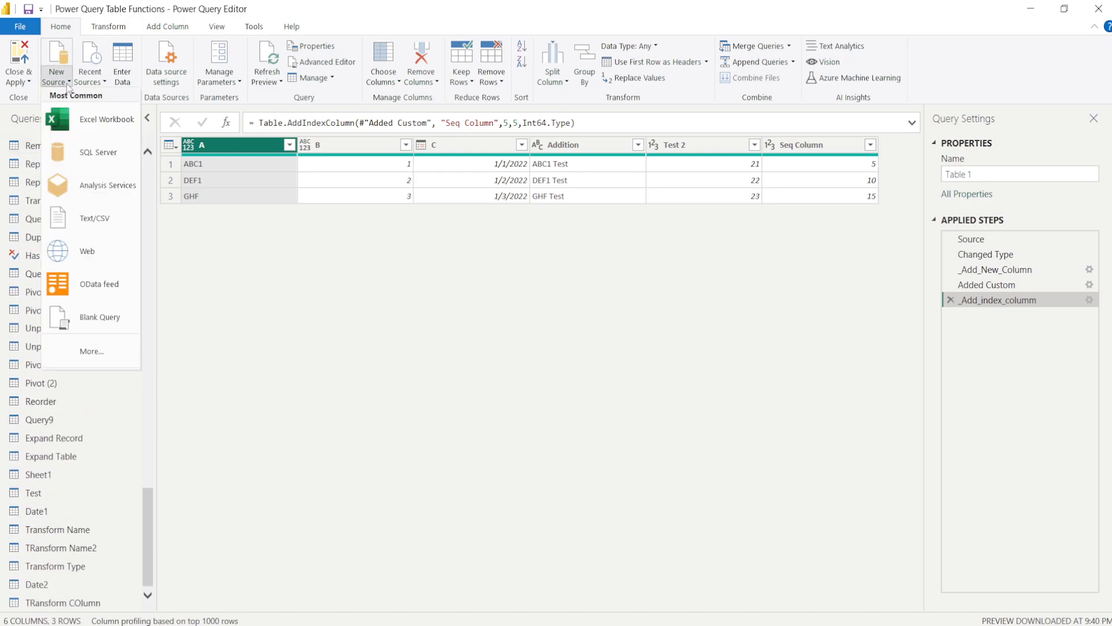
pyautogui.click(100, 318)
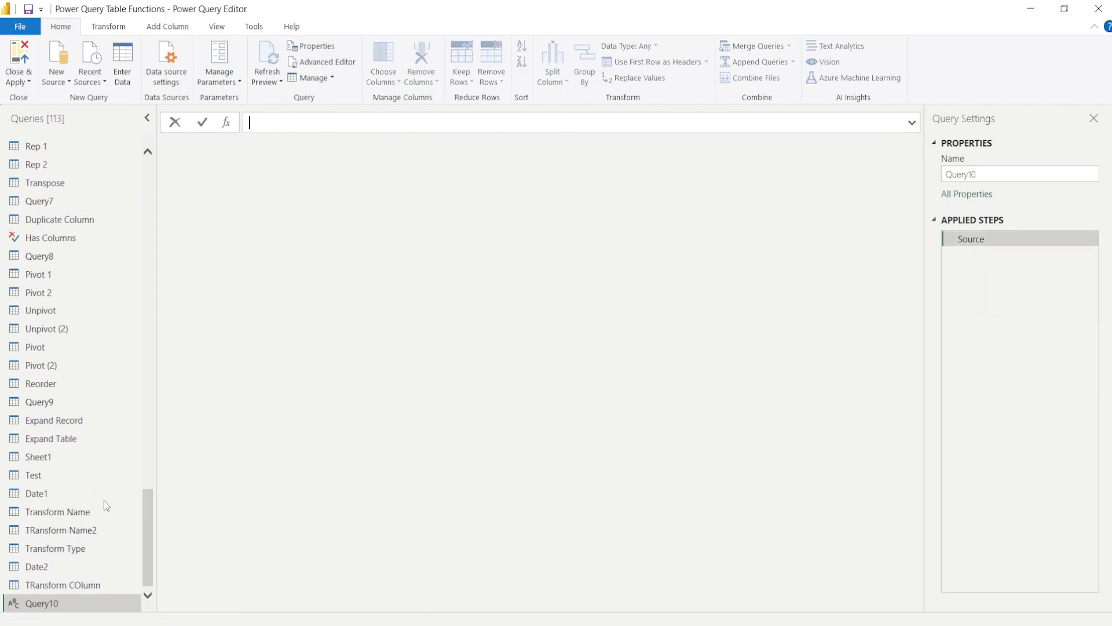
pyautogui.doubleClick(47, 604)
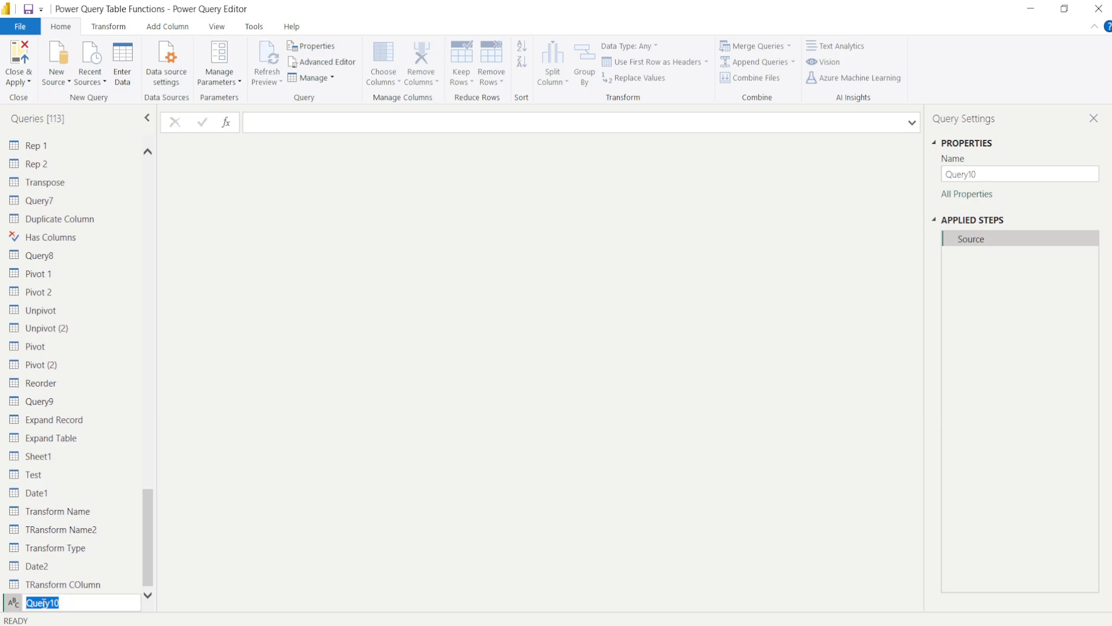
pyautogui.write('Single Row')
pyautogui.press('Return')
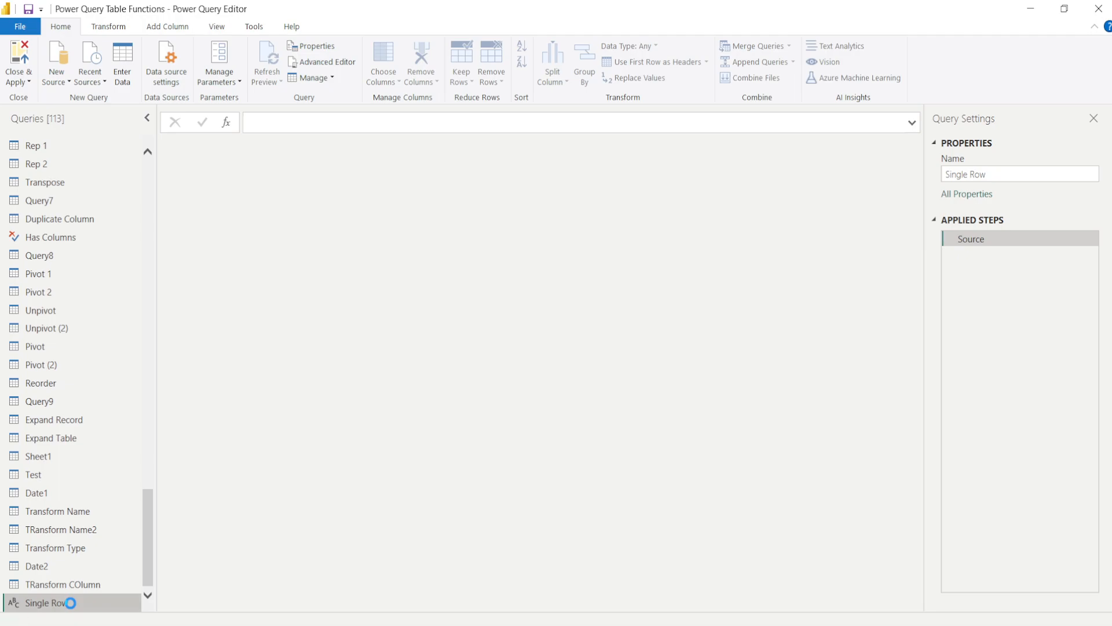
# - Set the Single Row query's Source to Table.SingleRow(#"Table 1") in the Advanced Editor and apply the code
pyautogui.rightClick(71, 602)
pyautogui.click(85, 604)
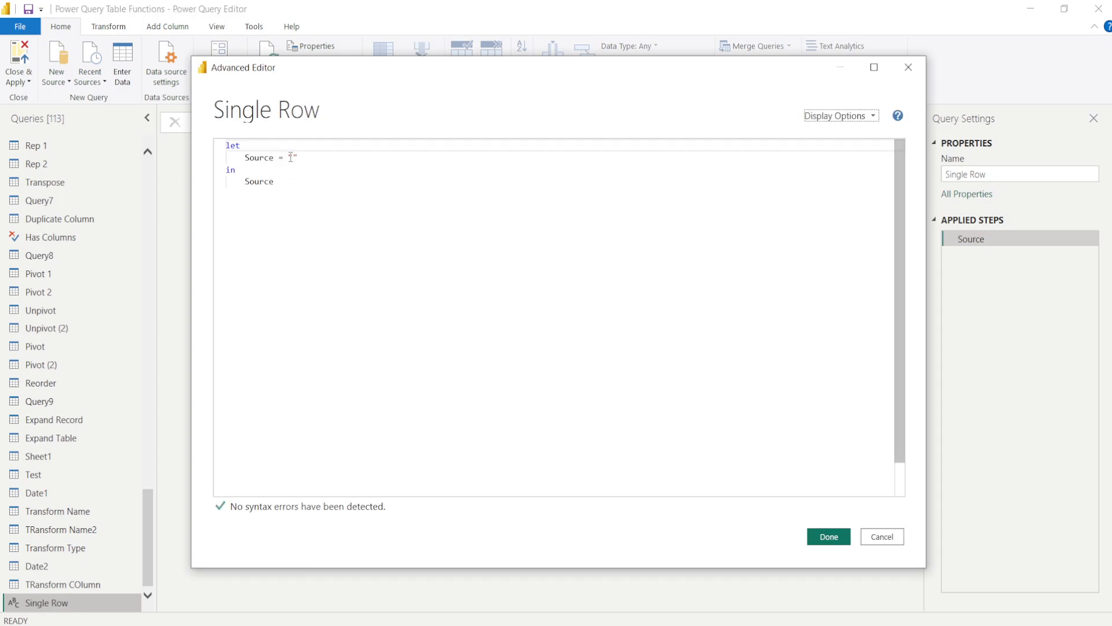
pyautogui.moveTo(290, 157); pyautogui.dragTo(303, 158)
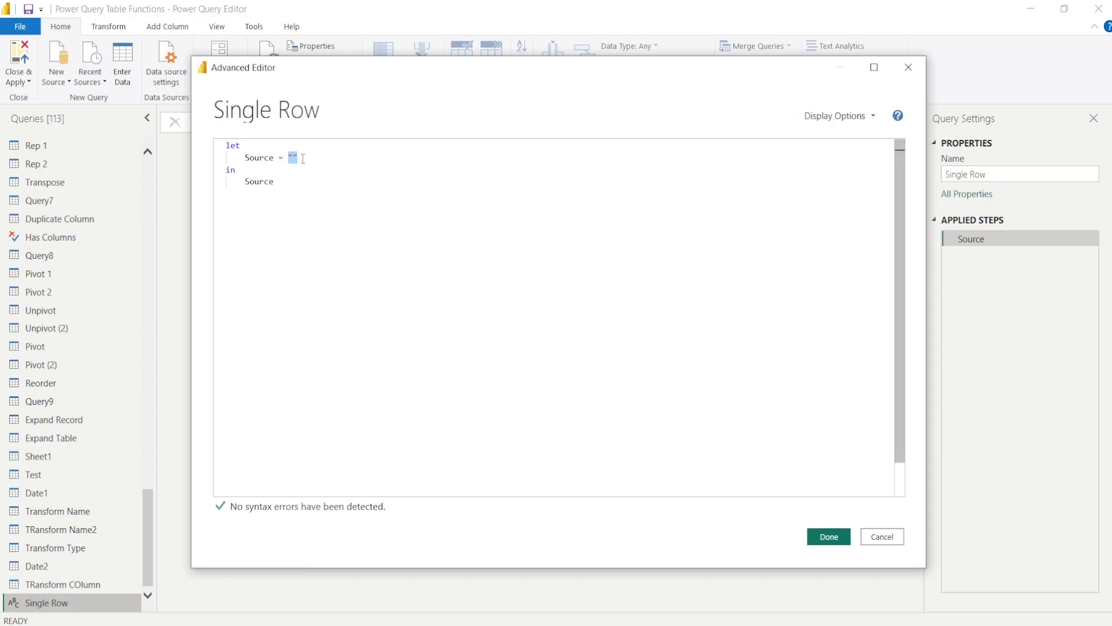
pyautogui.write('Table.')
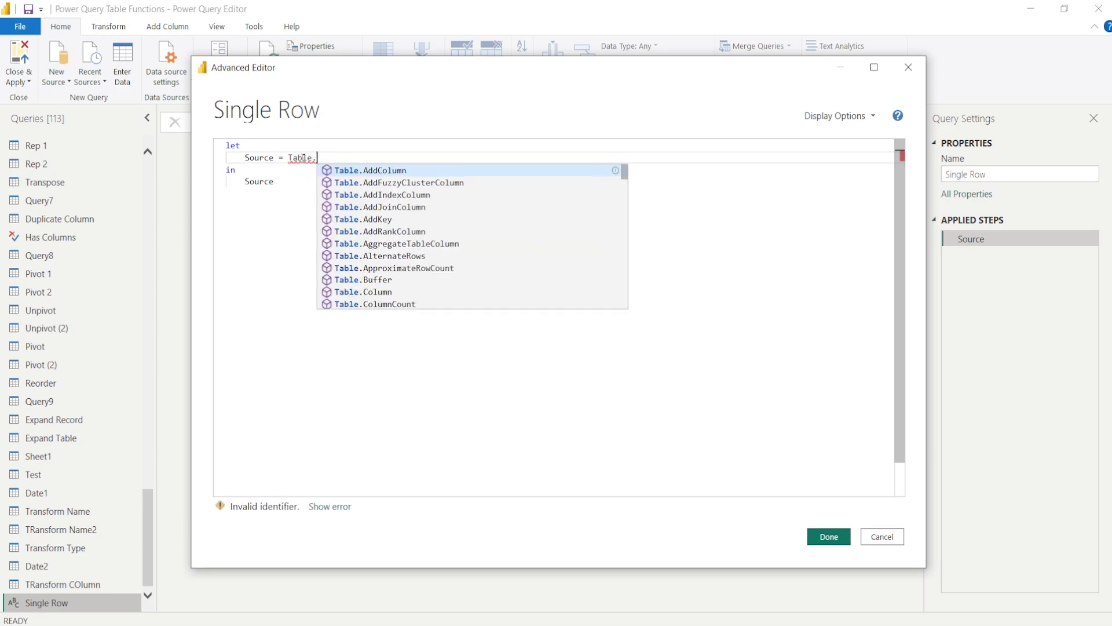
pyautogui.write('S')
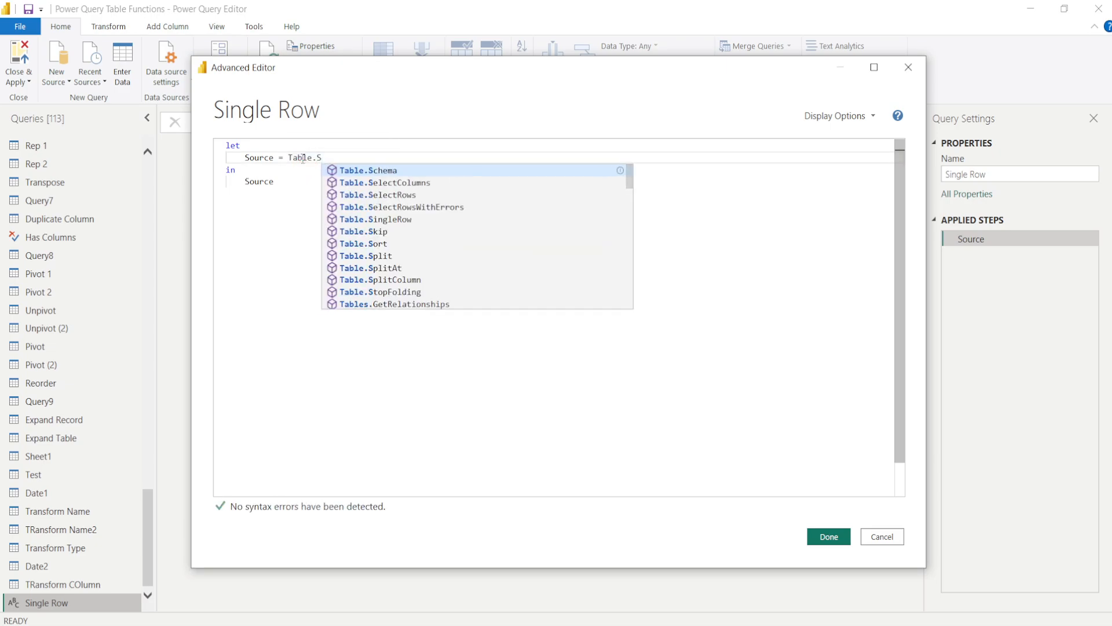
pyautogui.write('i')
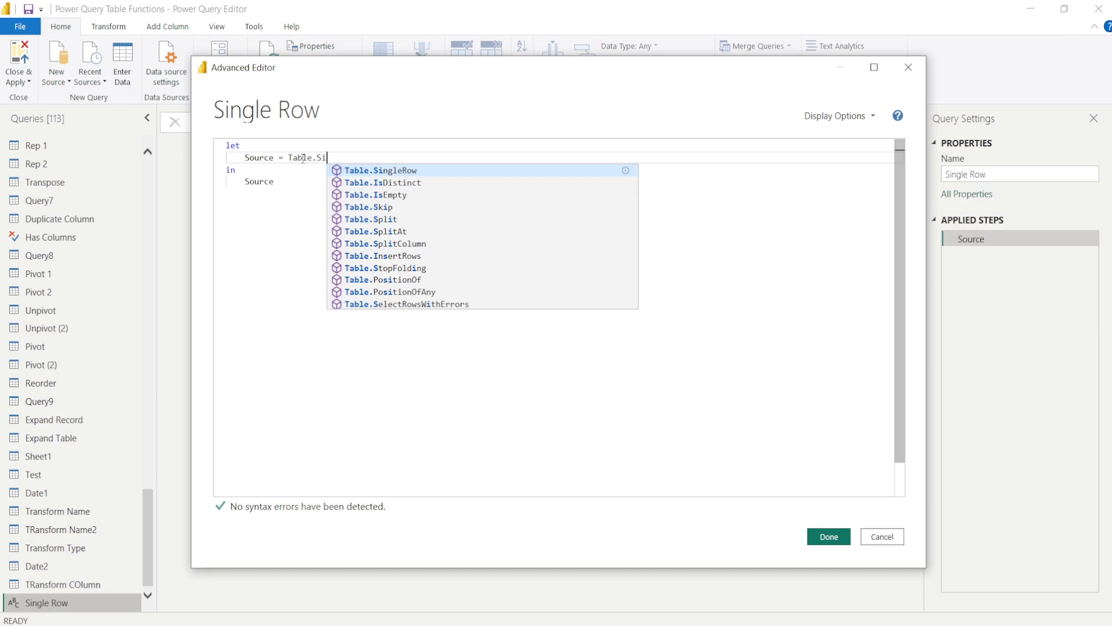
pyautogui.press('Tab')
pyautogui.write('(')
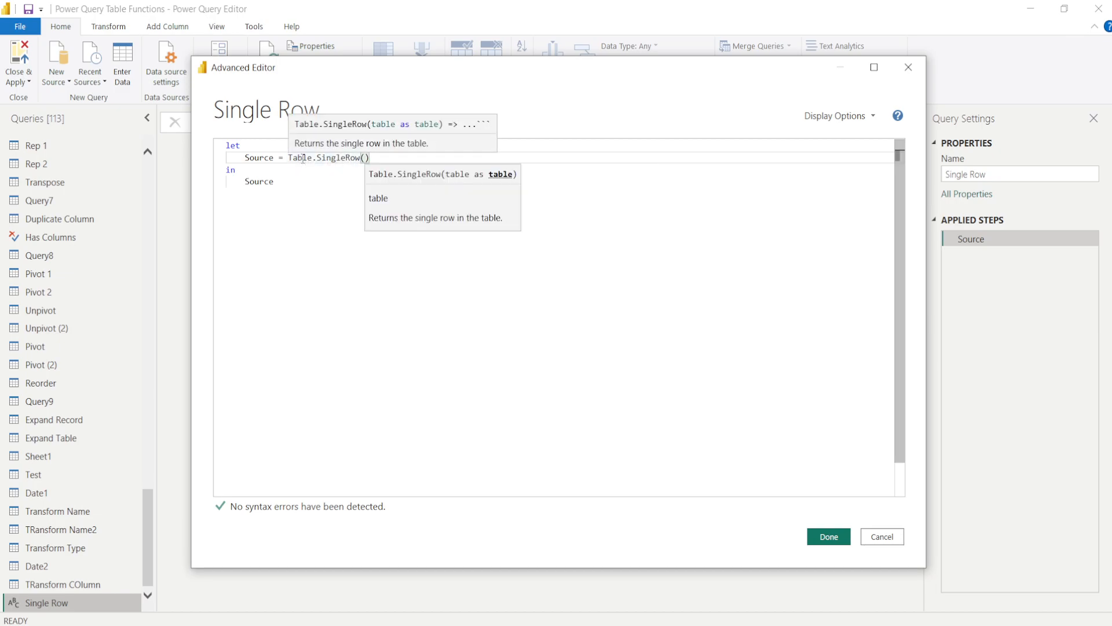
pyautogui.write('Table 1')
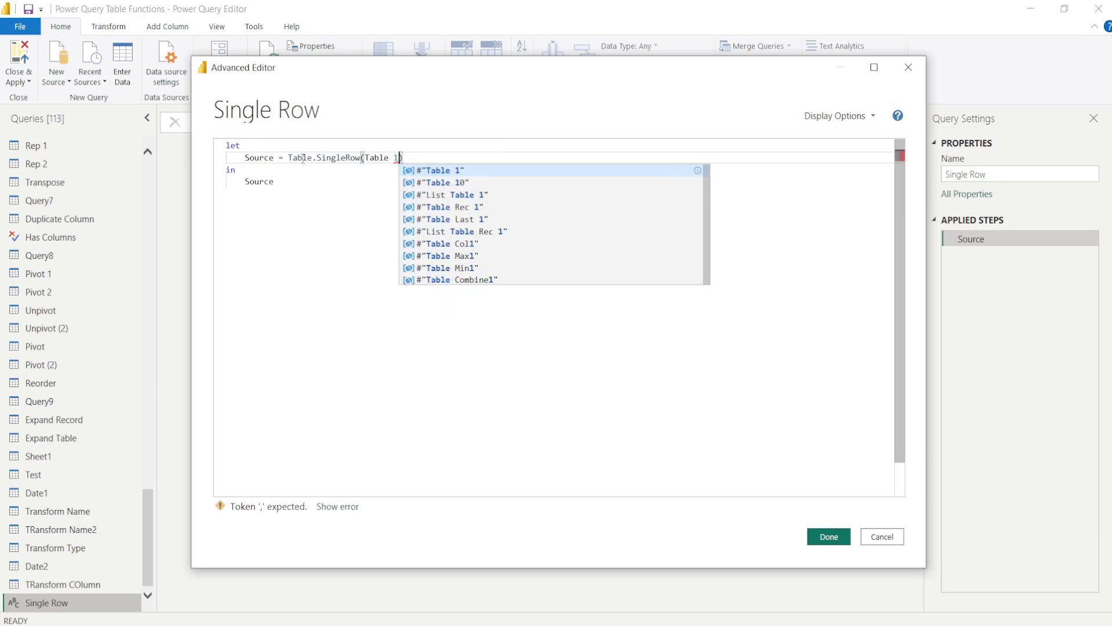
pyautogui.doubleClick(450, 172)
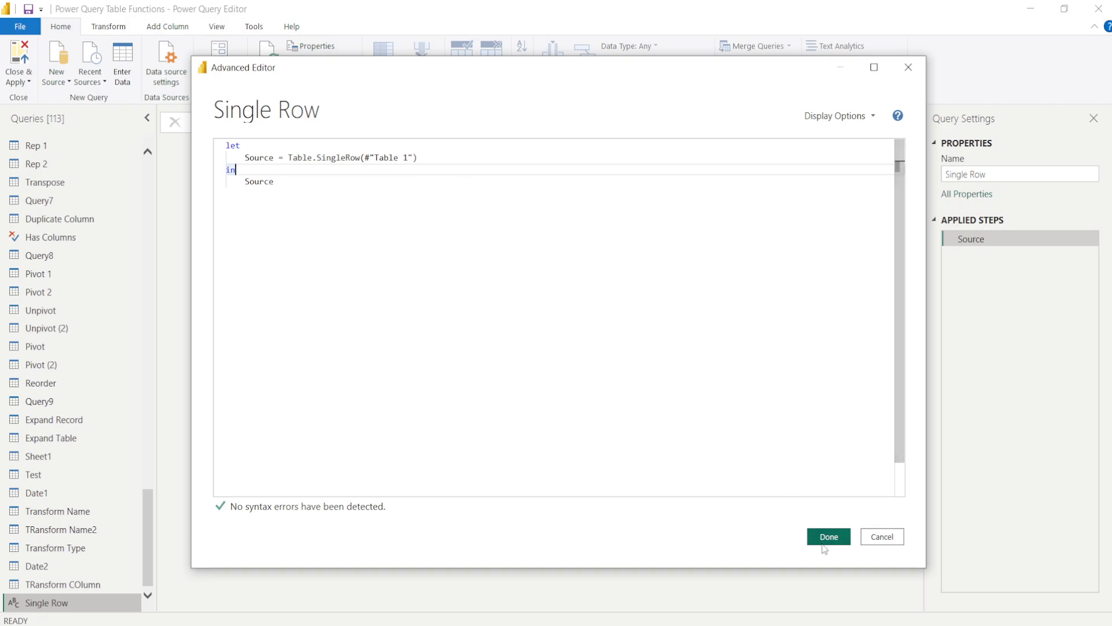
pyautogui.click(827, 537)
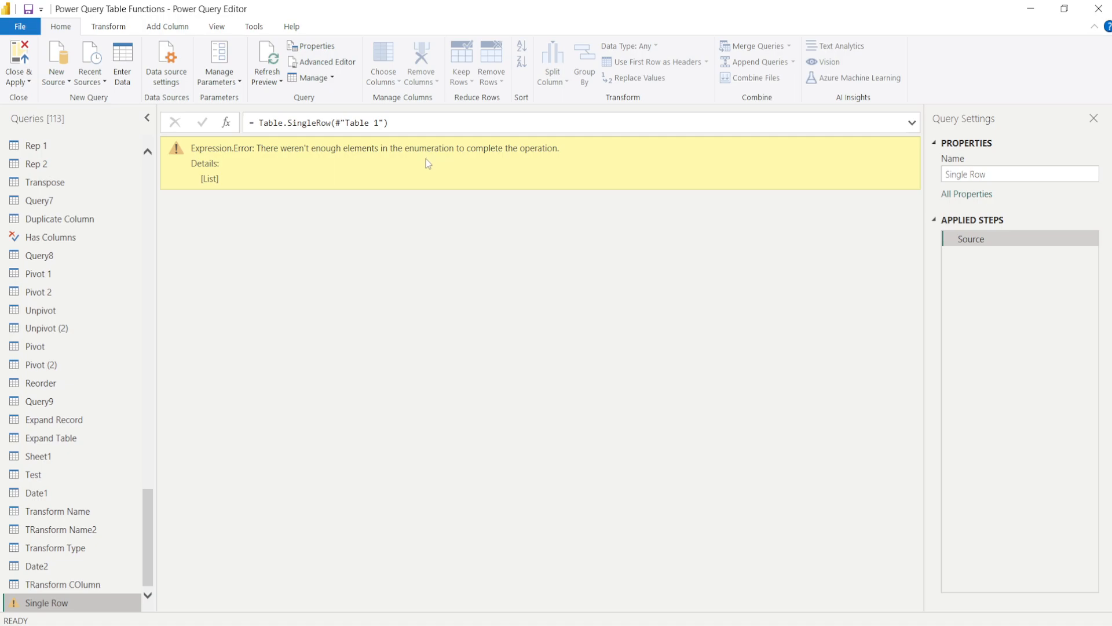
# - Start a manually entered table and name it SR1
pyautogui.scroll(8, 82, 248)
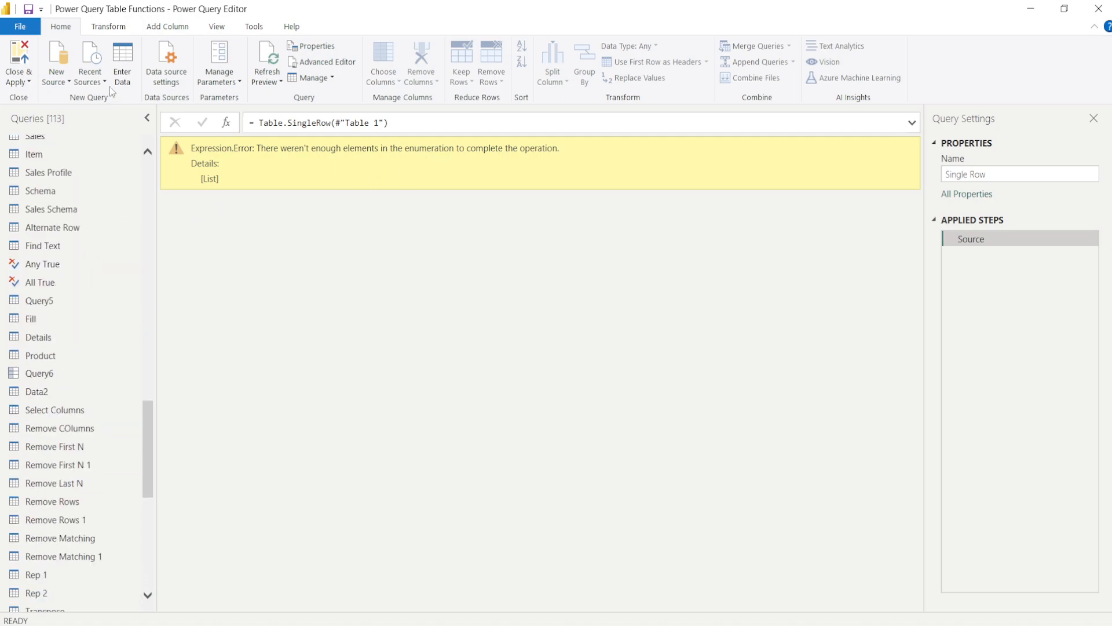
pyautogui.click(125, 81)
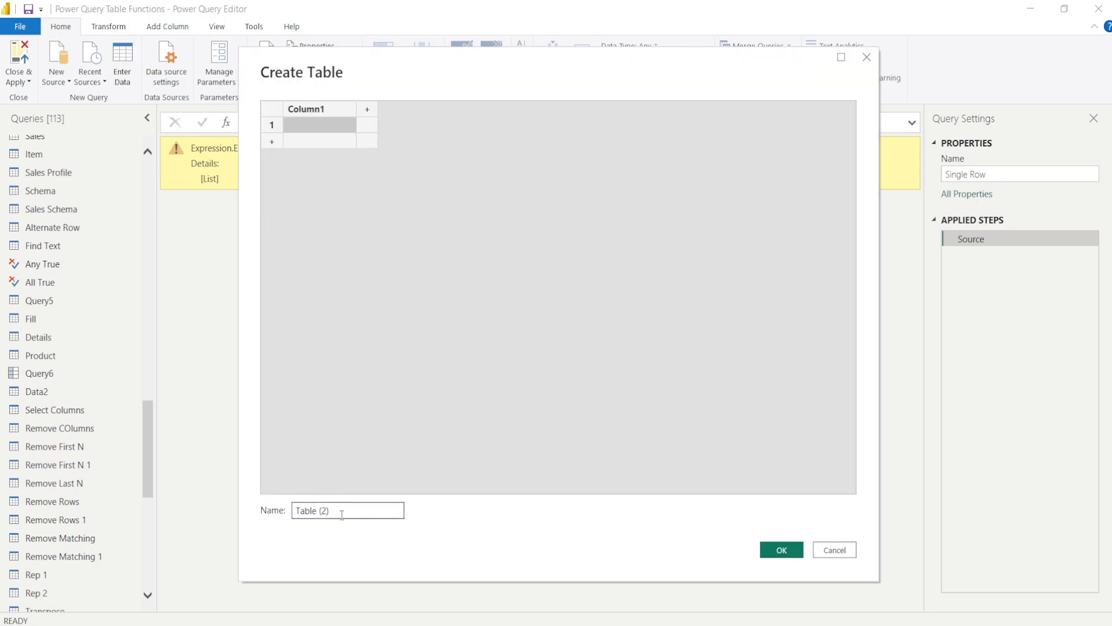
pyautogui.tripleClick(300, 511)
pyautogui.write('ST1')
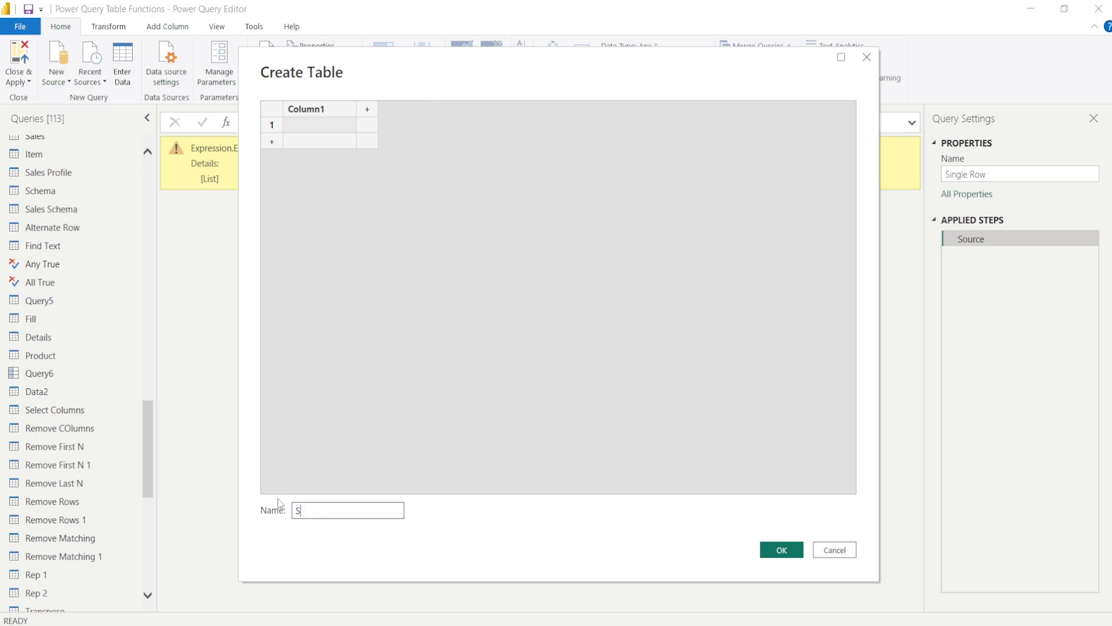
pyautogui.press('BackSpace')
pyautogui.press('BackSpace')
pyautogui.write('R1')
# - Fill one row of the new table with A, 1 and 10 across three columns and create the table
pyautogui.click(301, 132)
pyautogui.write('A')
pyautogui.click(367, 111)
pyautogui.click(372, 127)
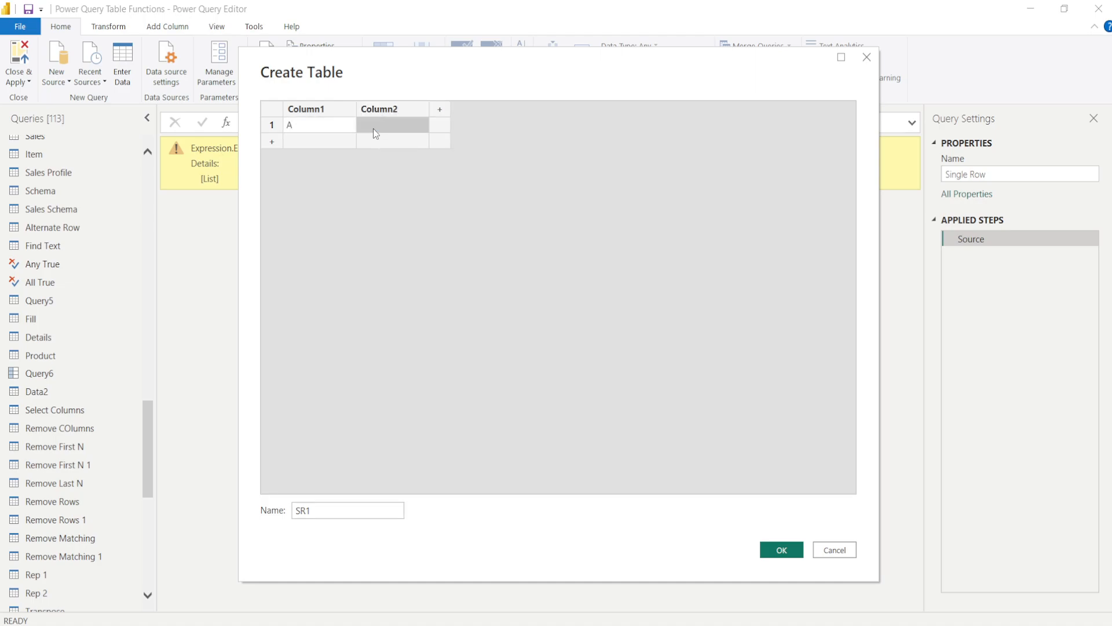
pyautogui.write('1')
pyautogui.click(440, 110)
pyautogui.click(444, 132)
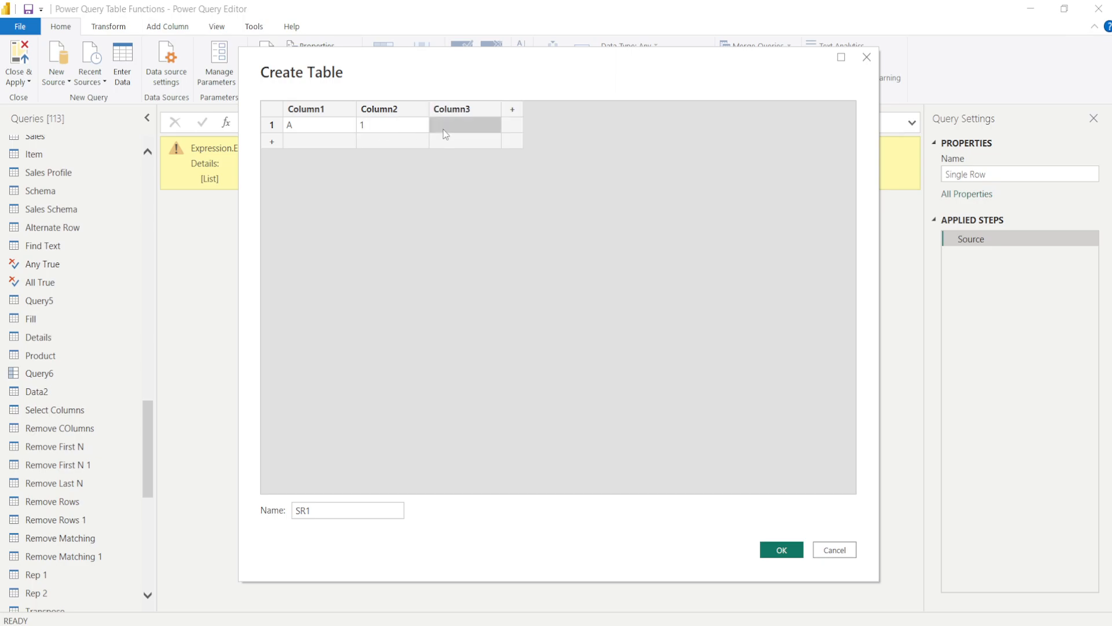
pyautogui.write('10')
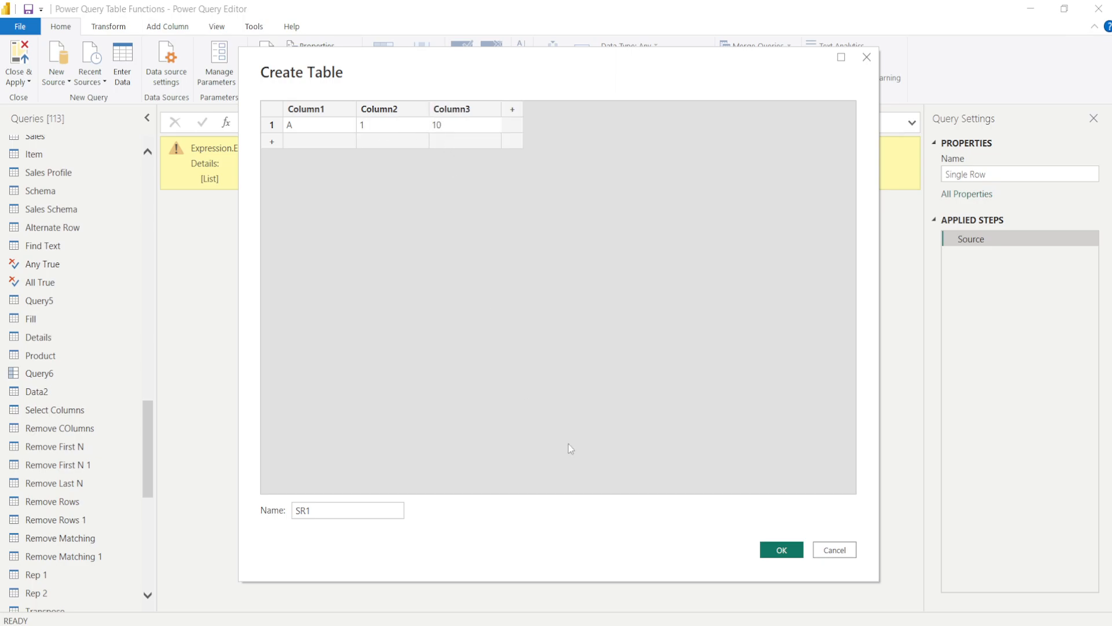
pyautogui.click(784, 551)
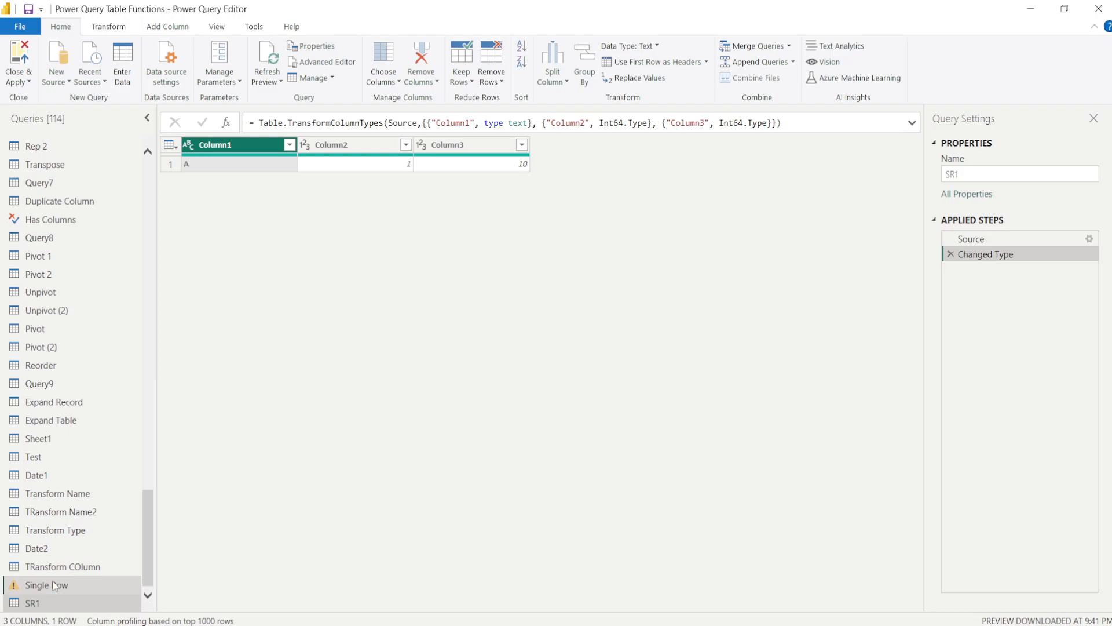
# - Replace the table argument in the Single Row query's formula with SR1 and apply it
pyautogui.click(54, 585)
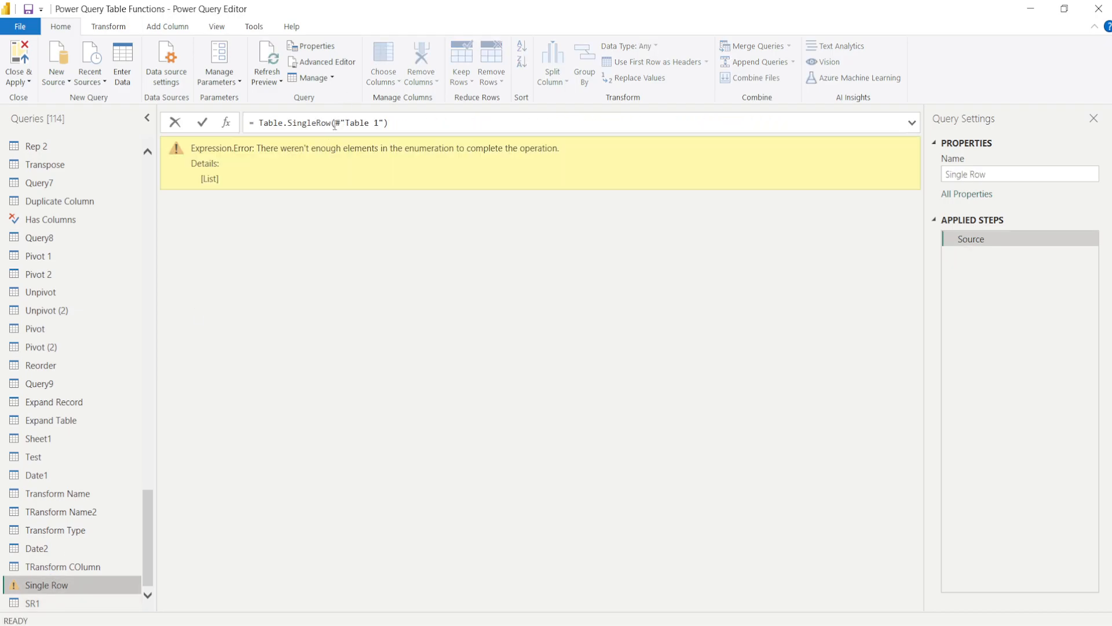
pyautogui.moveTo(335, 124); pyautogui.dragTo(384, 122)
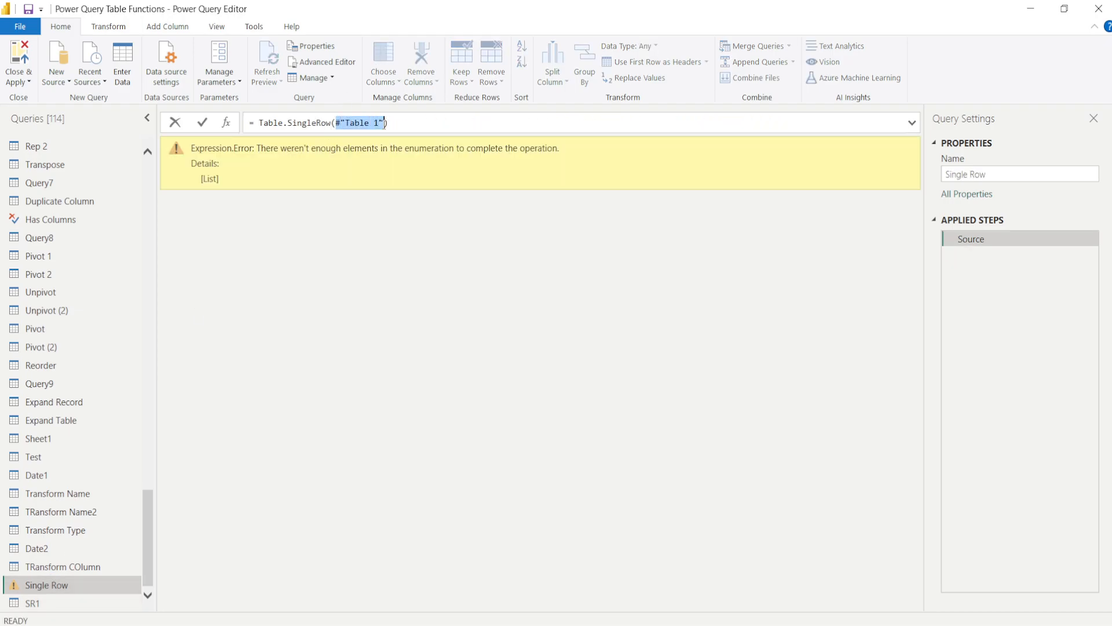
pyautogui.write('SR')
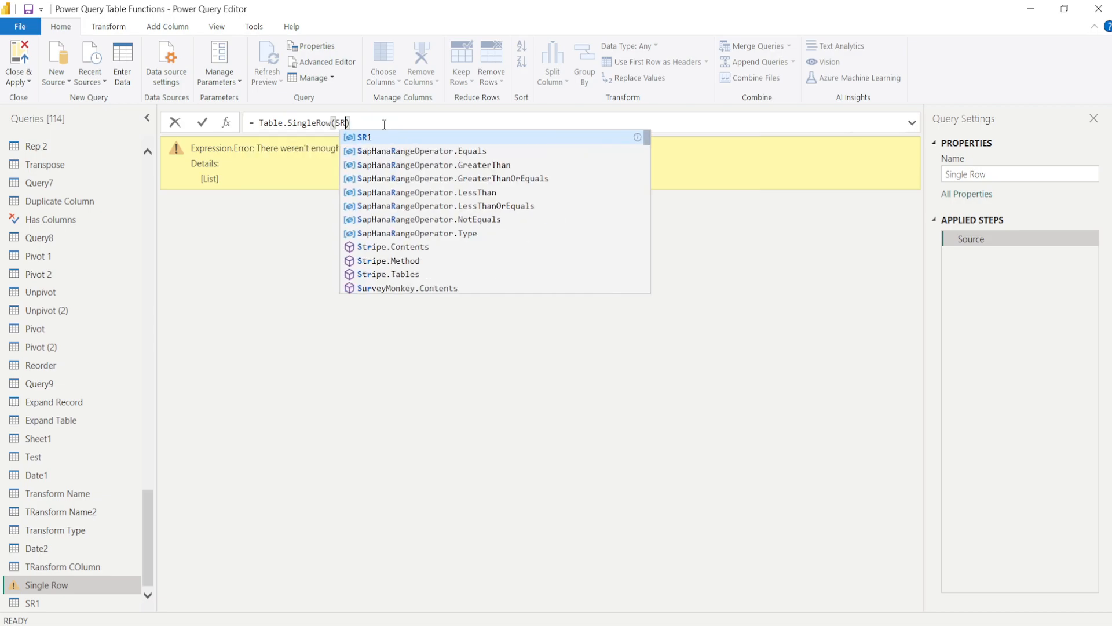
pyautogui.press('Tab')
pyautogui.press('Return')
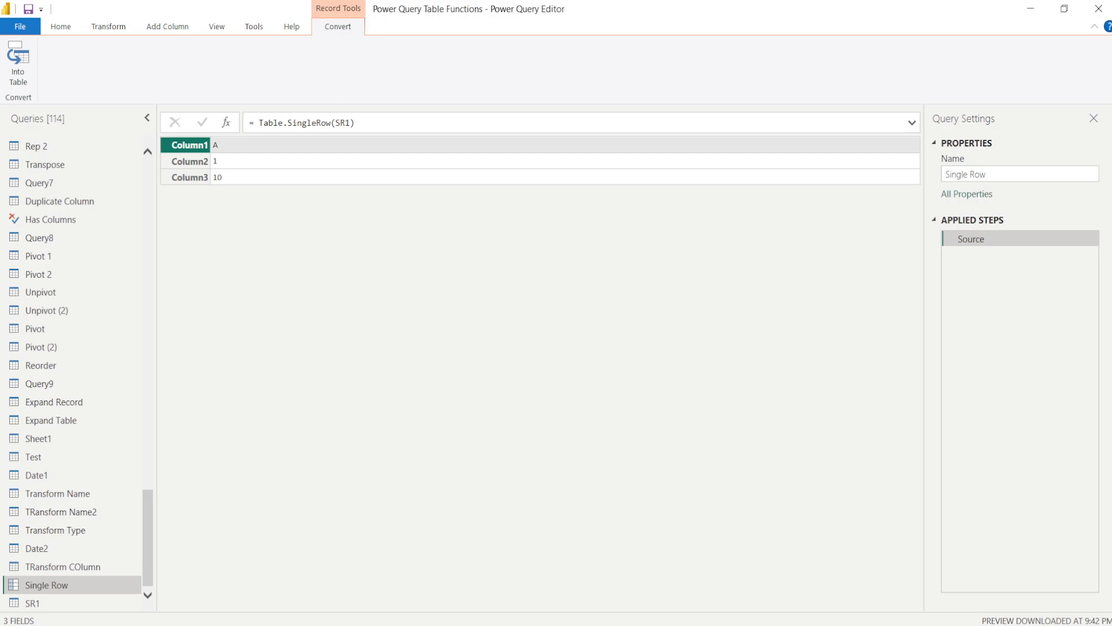
# - Switch back to the Table.Repeat documentation in Firefox and review its description and example
pyautogui.click(162, 624)
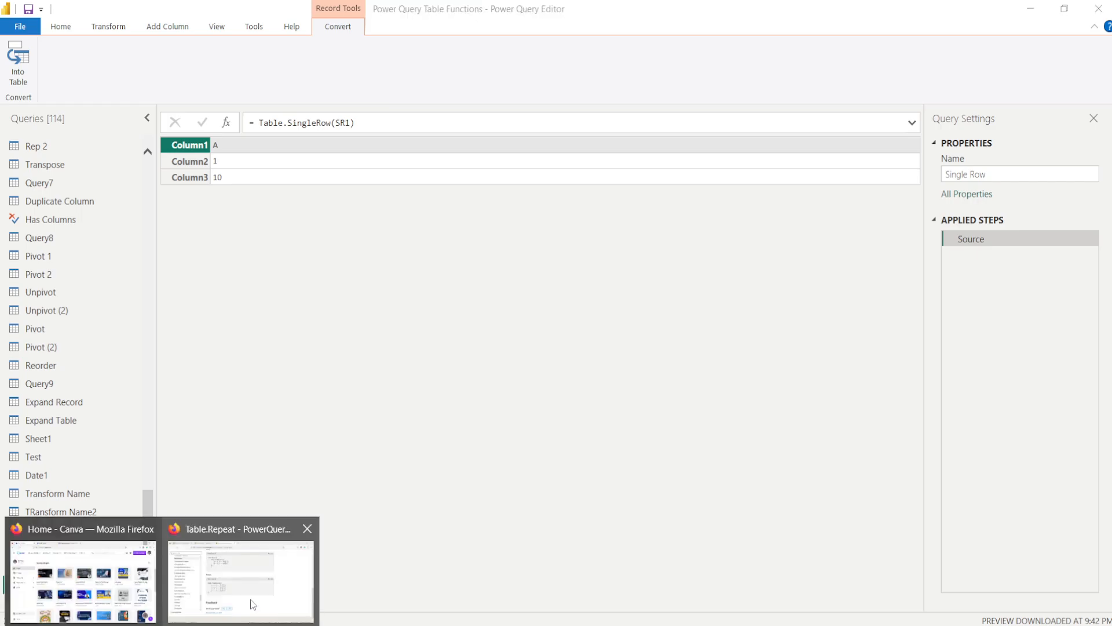
pyautogui.click(264, 559)
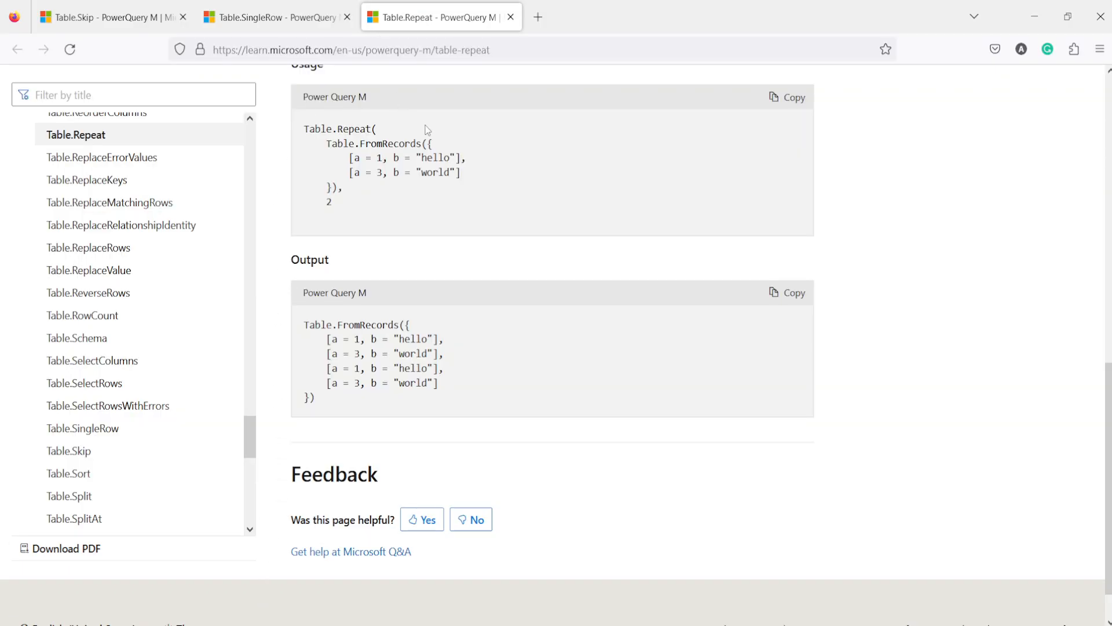
pyautogui.scroll(3, 427, 129)
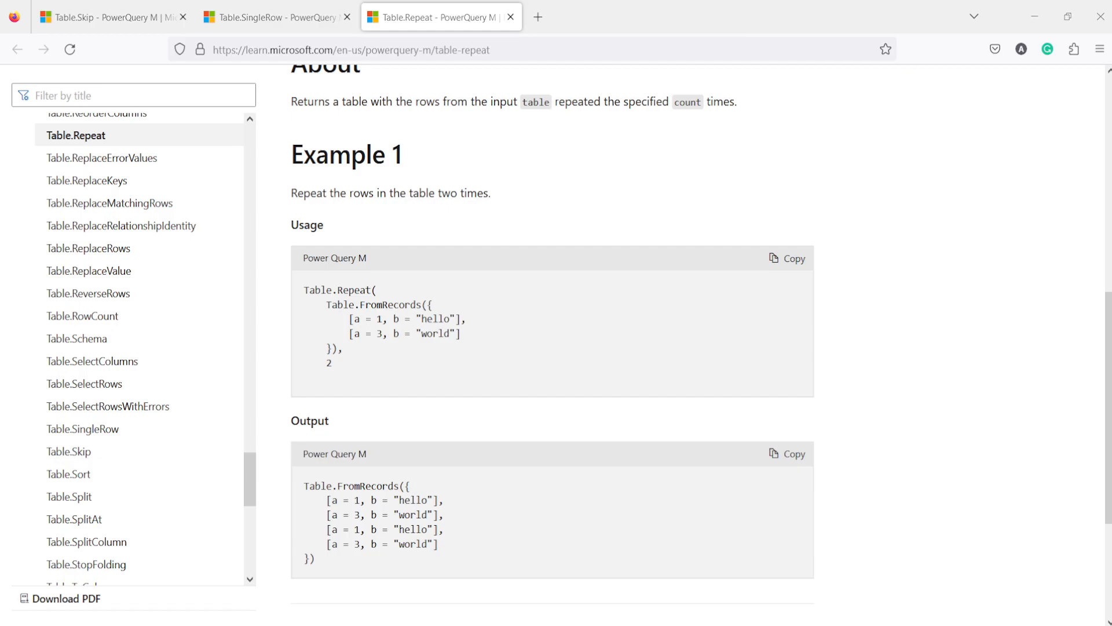
# - Switch back to the Power Query Editor and create a new blank query
pyautogui.click(497, 590)
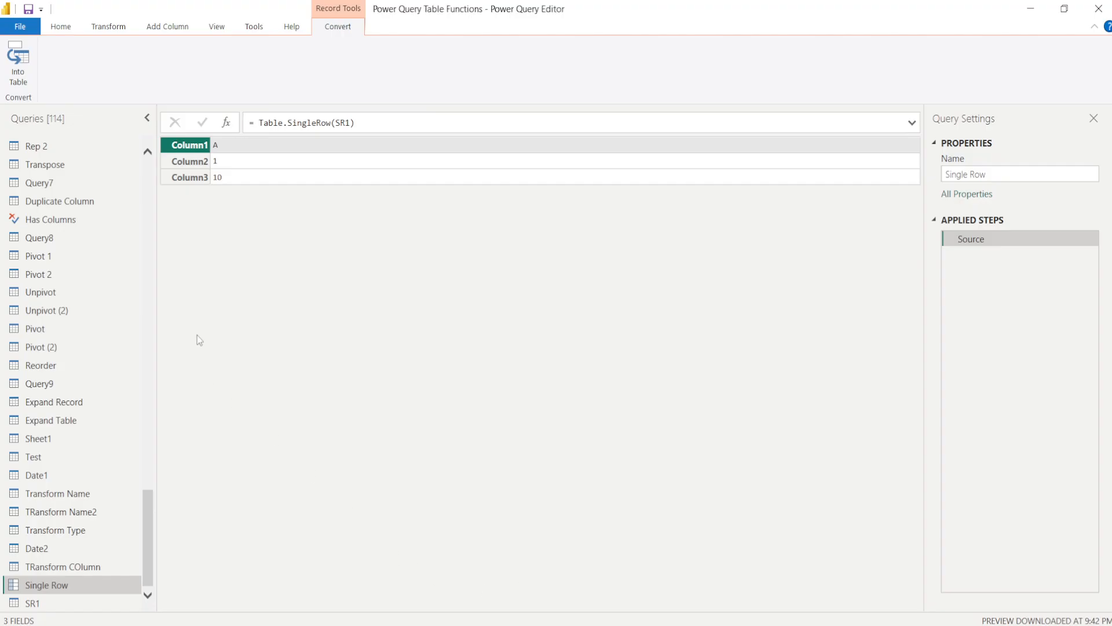
pyautogui.click(60, 27)
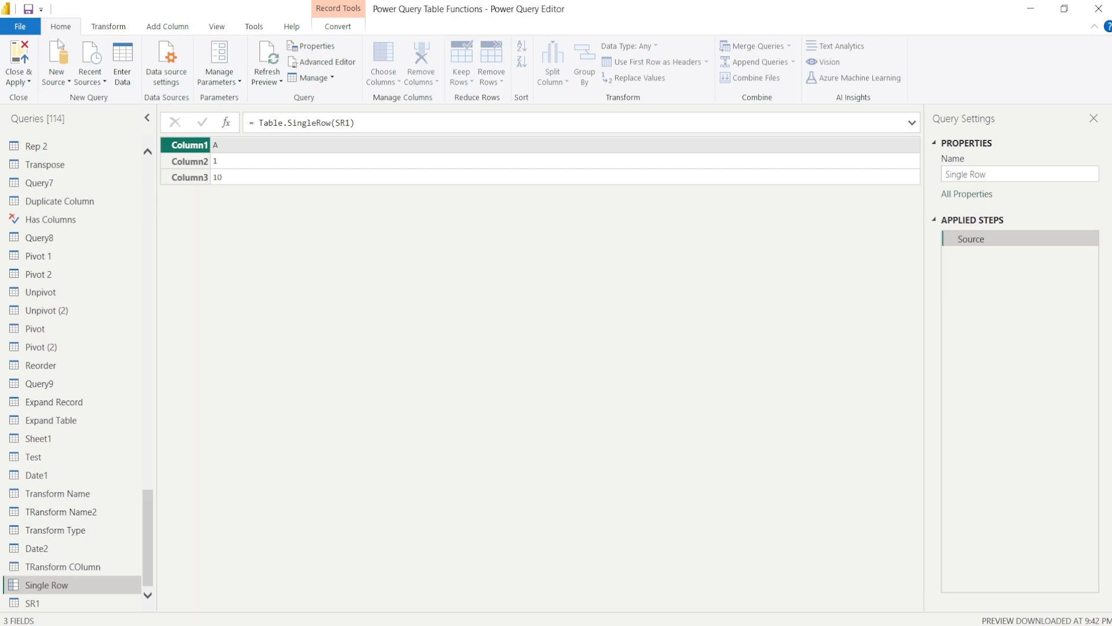
pyautogui.click(51, 88)
pyautogui.click(94, 320)
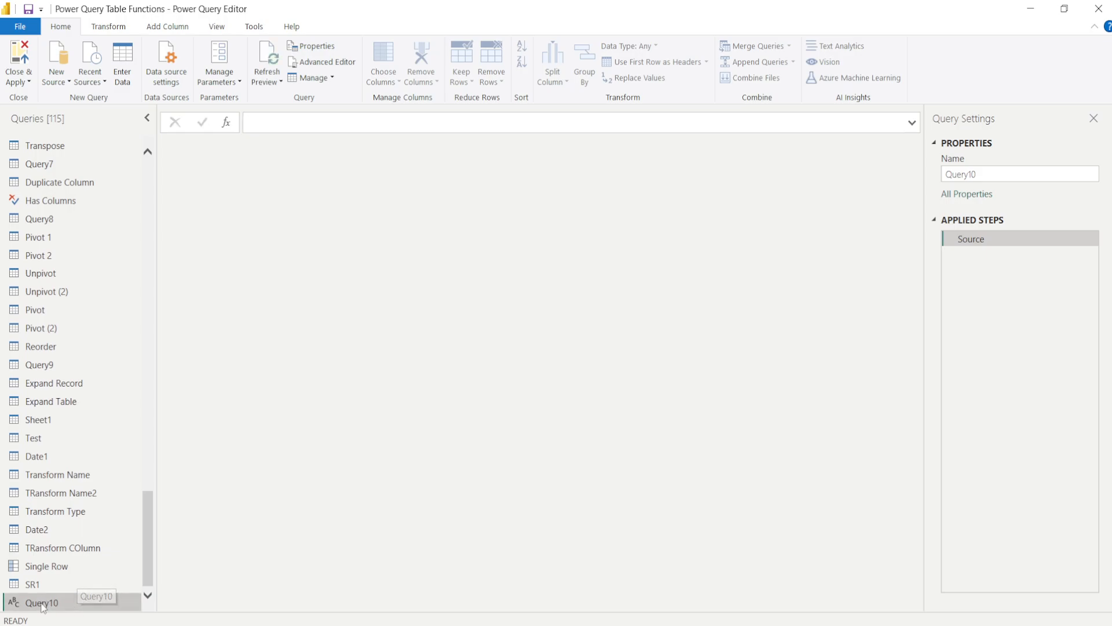
# - Rename the new blank query as Repeat
pyautogui.rightClick(41, 606)
pyautogui.doubleClick(27, 604)
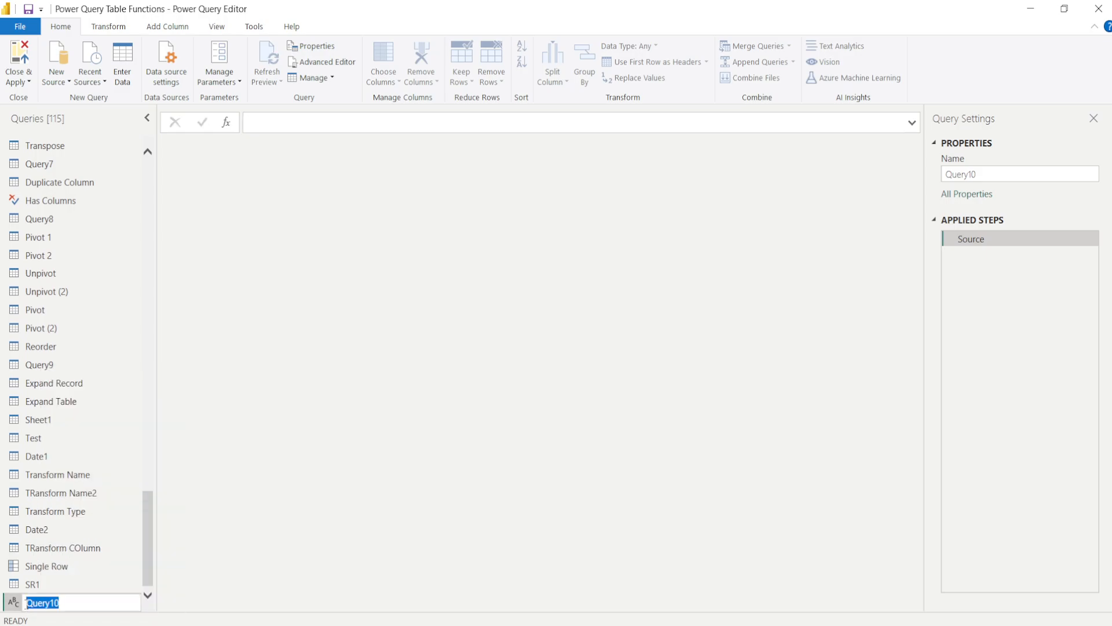
pyautogui.write('Reap')
pyautogui.write('e')
pyautogui.press('BackSpace')
pyautogui.press('BackSpace')
pyautogui.press('BackSpace')
pyautogui.write('peat')
pyautogui.press('Return')
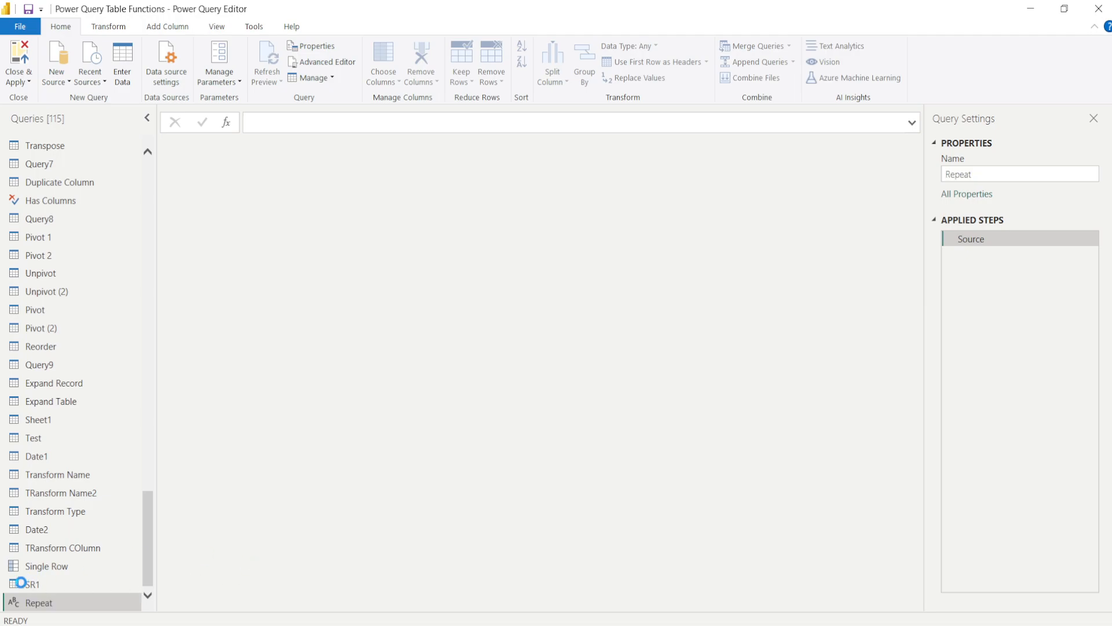
# - In the Advanced Editor, set the Repeat query's Source to Table.Repeat(#"Table 1",2) and apply it
pyautogui.rightClick(57, 607)
pyautogui.click(86, 604)
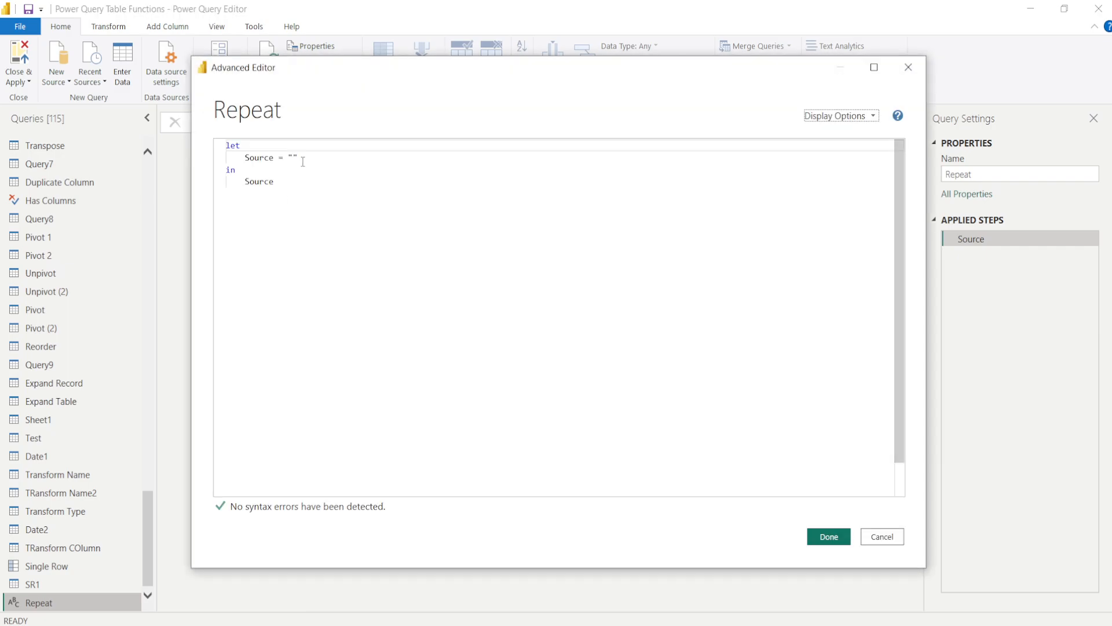
pyautogui.moveTo(288, 158); pyautogui.dragTo(304, 157)
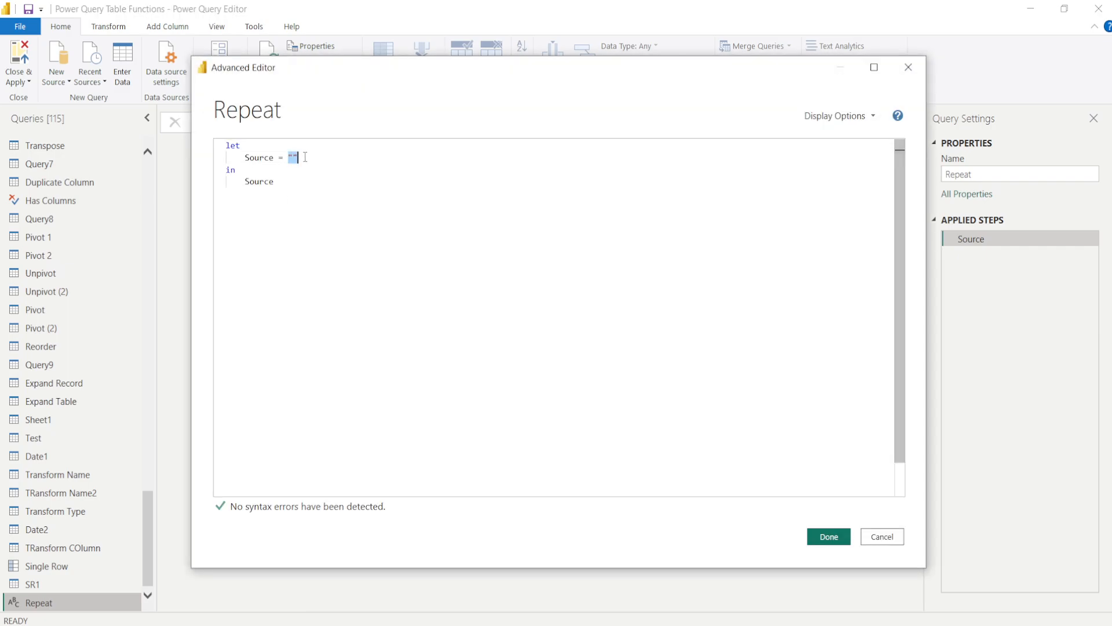
pyautogui.write('Table.')
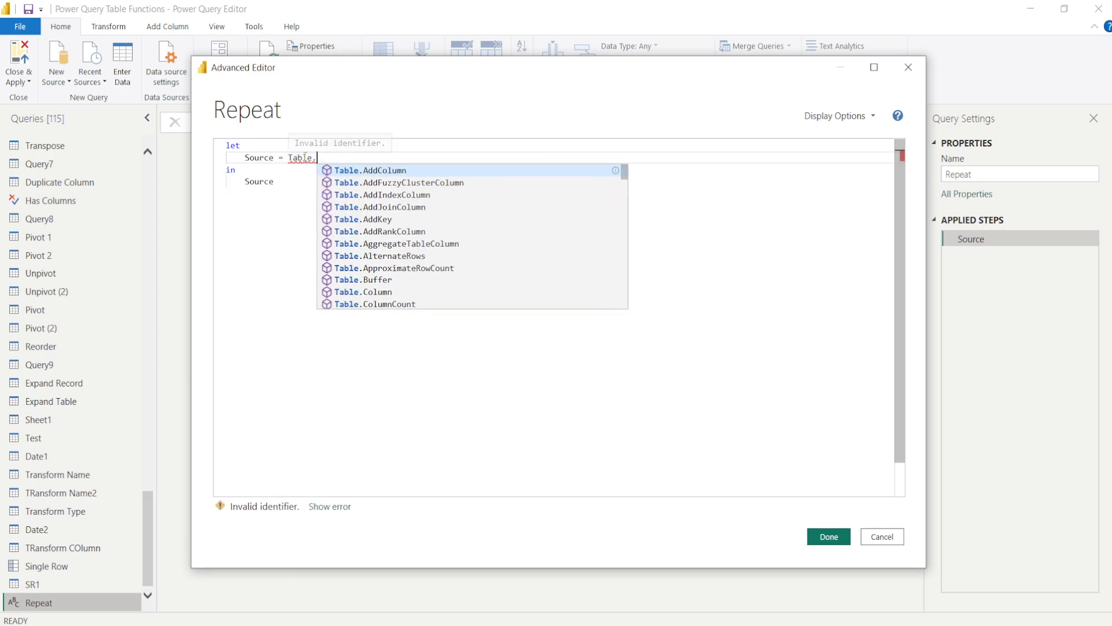
pyautogui.write('Rep')
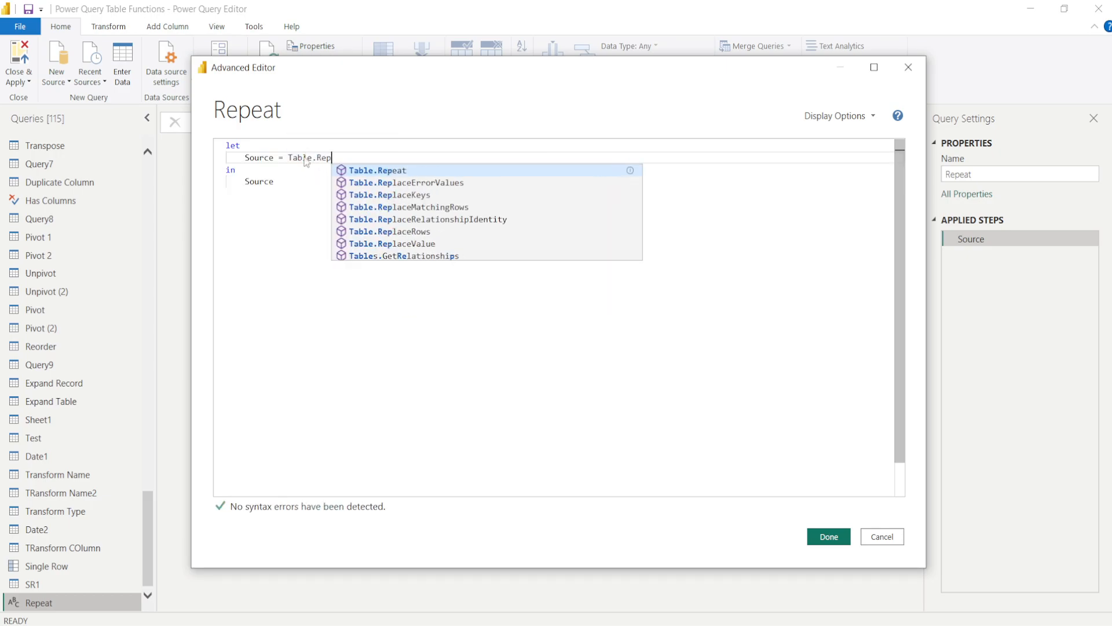
pyautogui.press('Tab')
pyautogui.write('(#"')
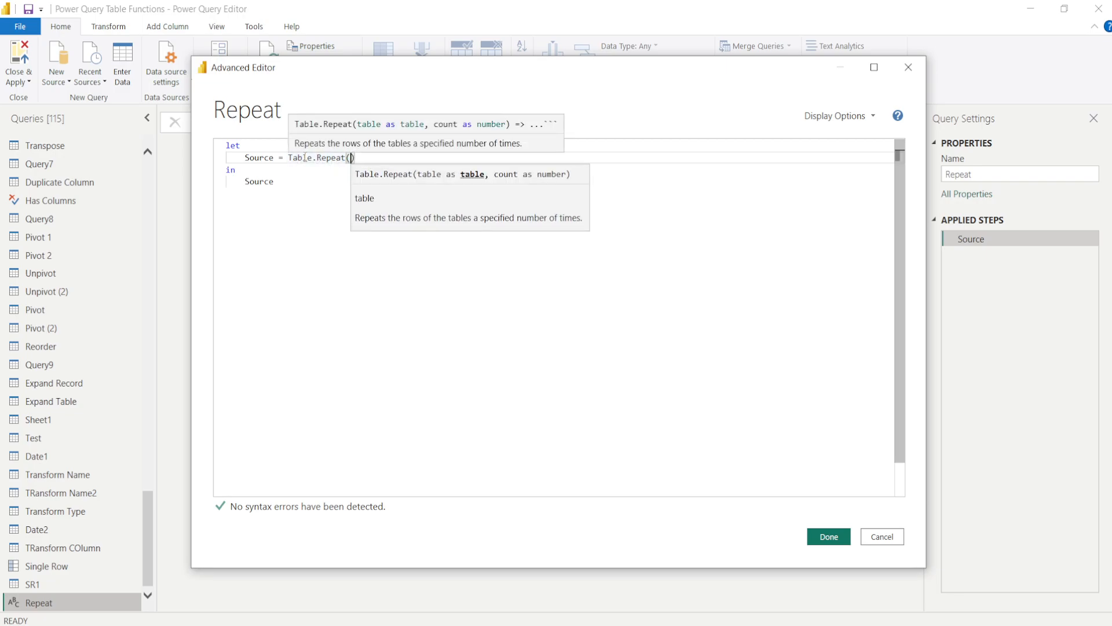
pyautogui.write('Table 1')
pyautogui.press('Tab')
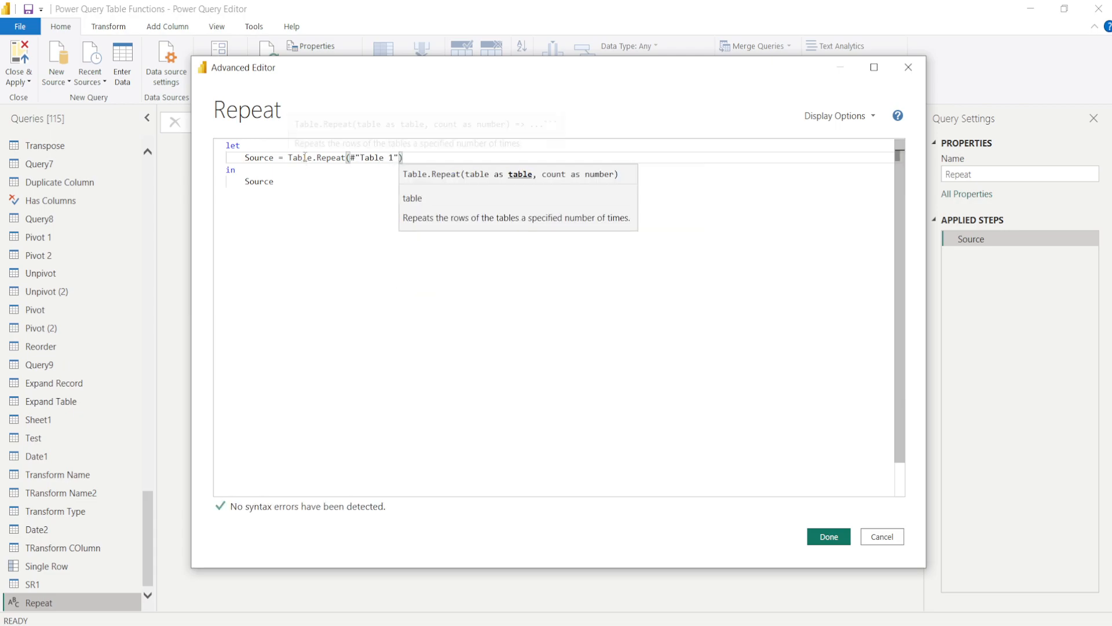
pyautogui.write(',2')
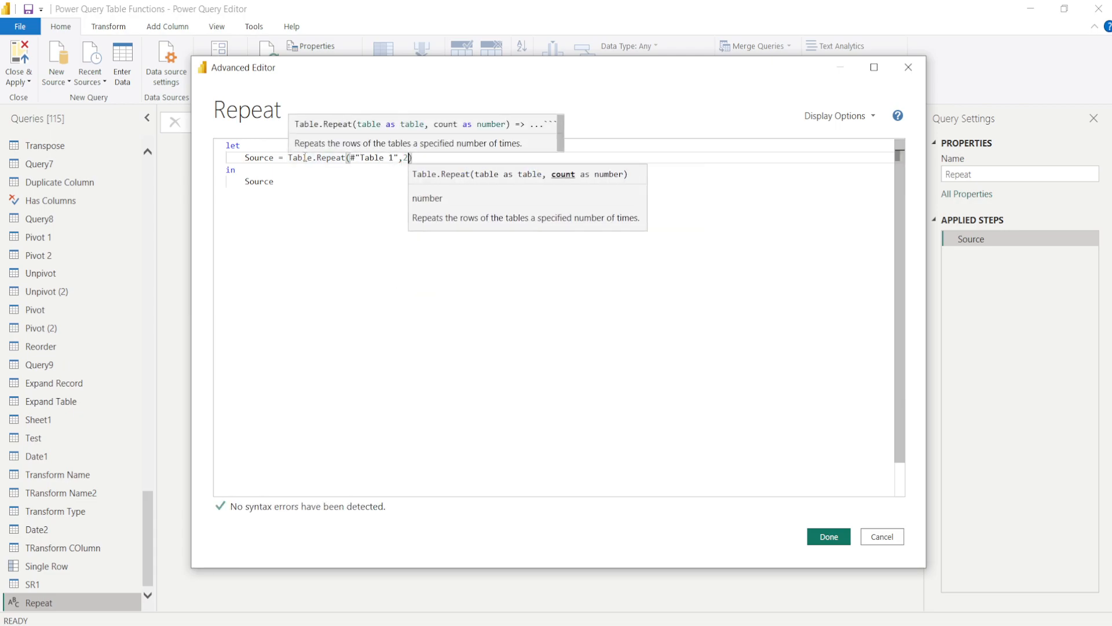
pyautogui.click(828, 536)
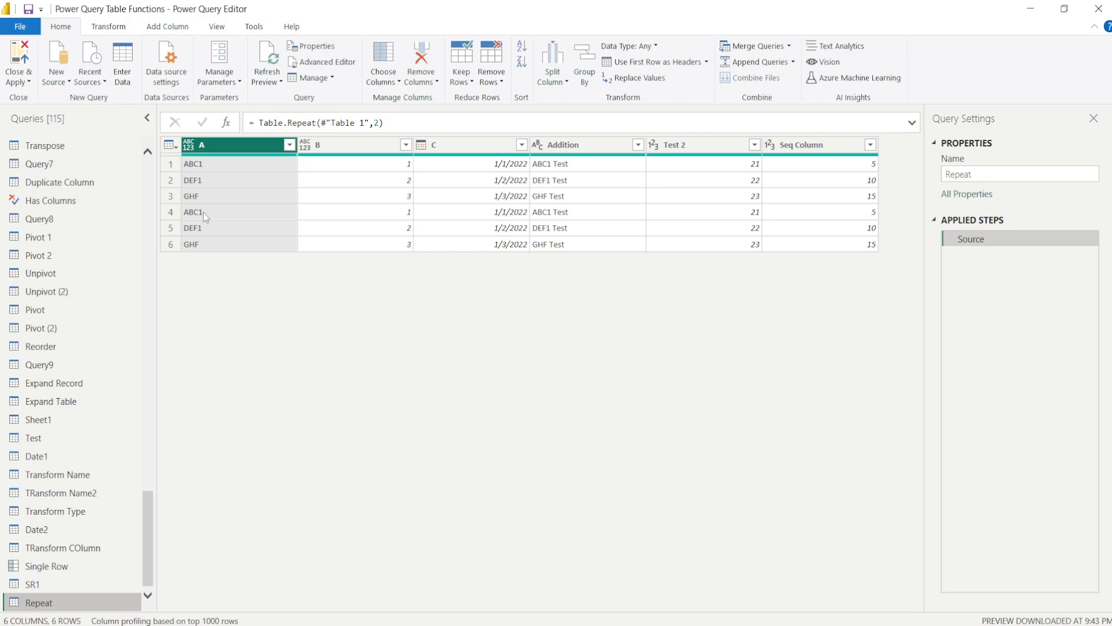
# - Change the count argument in the Repeat query's formula to 3 and apply it
pyautogui.doubleClick(378, 123)
pyautogui.write('3')
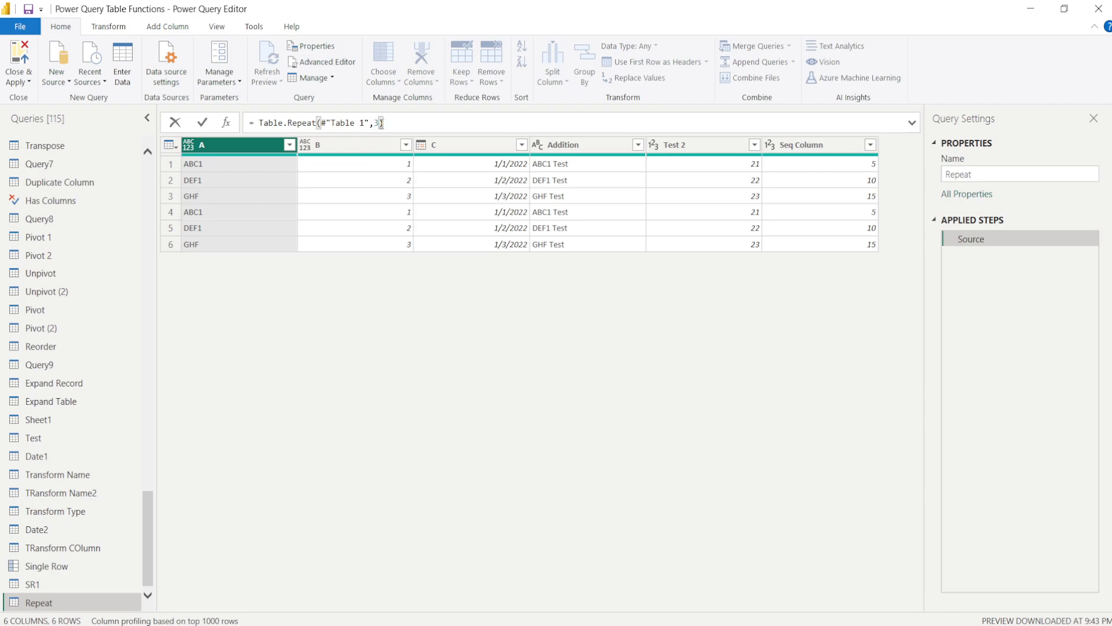
pyautogui.press('Return')
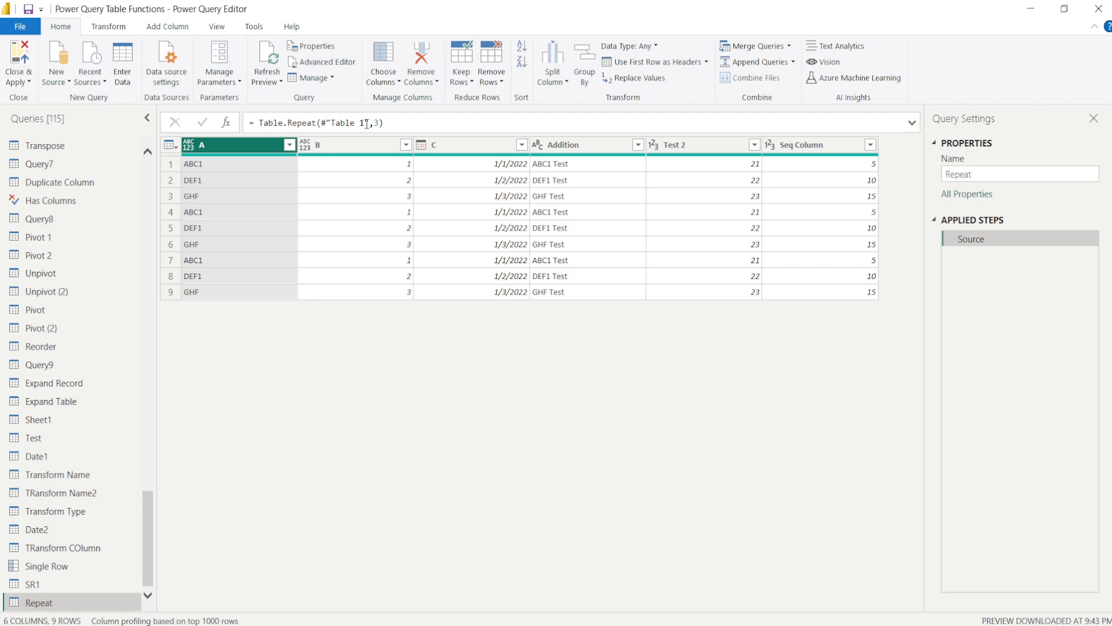
# - Replace the table argument in the Repeat query's Table.Repeat formula with SR1 and apply it
pyautogui.moveTo(367, 124); pyautogui.dragTo(322, 123)
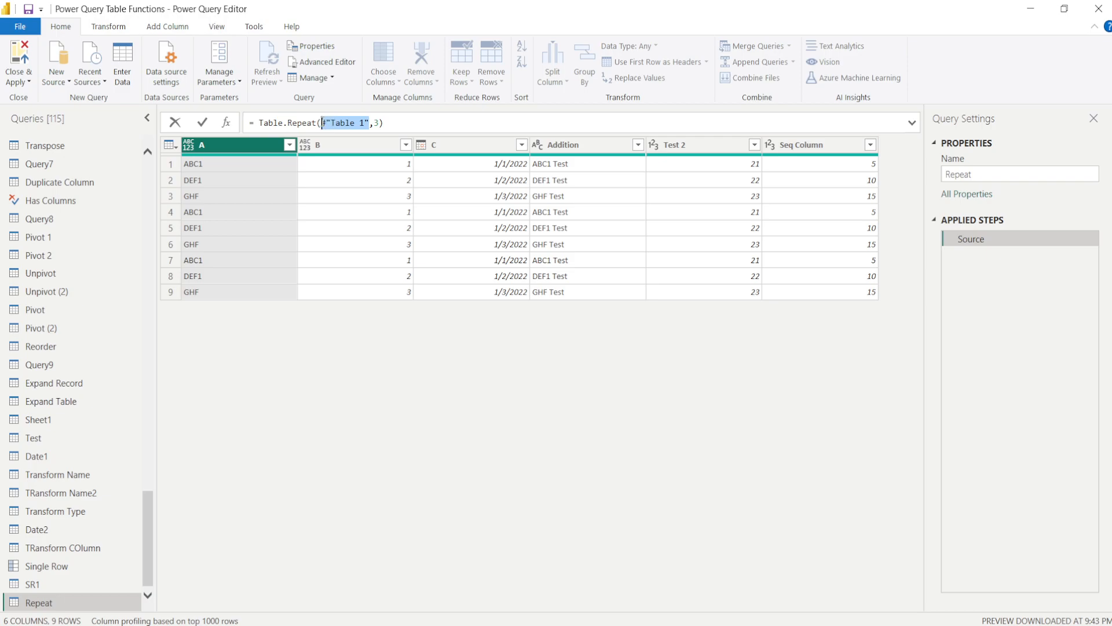
pyautogui.write('SR')
pyautogui.click(349, 135)
pyautogui.press('Return')
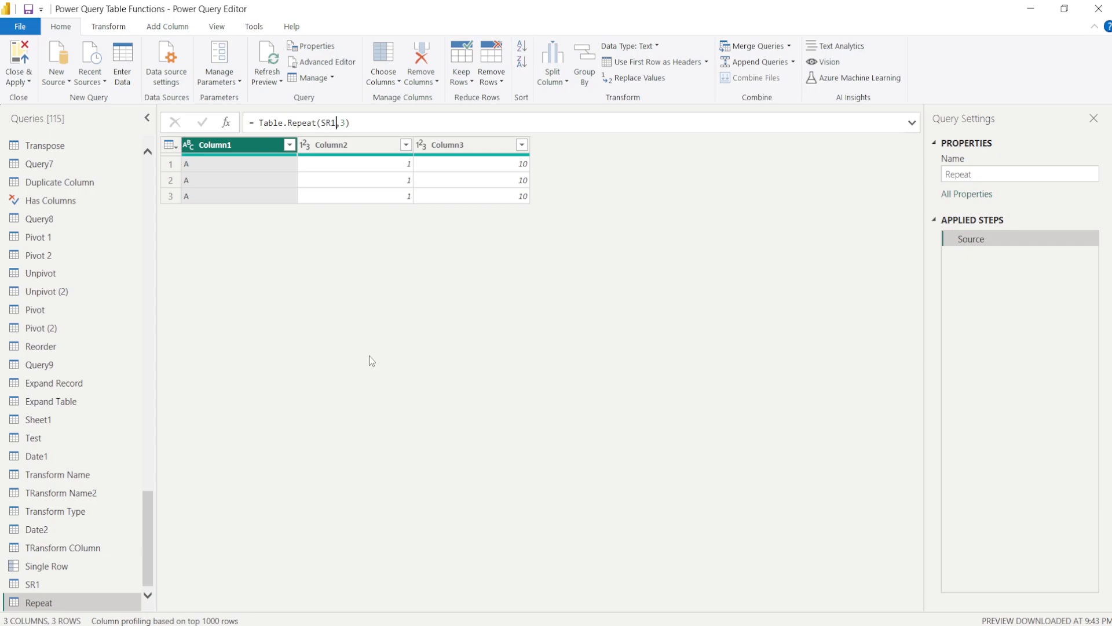